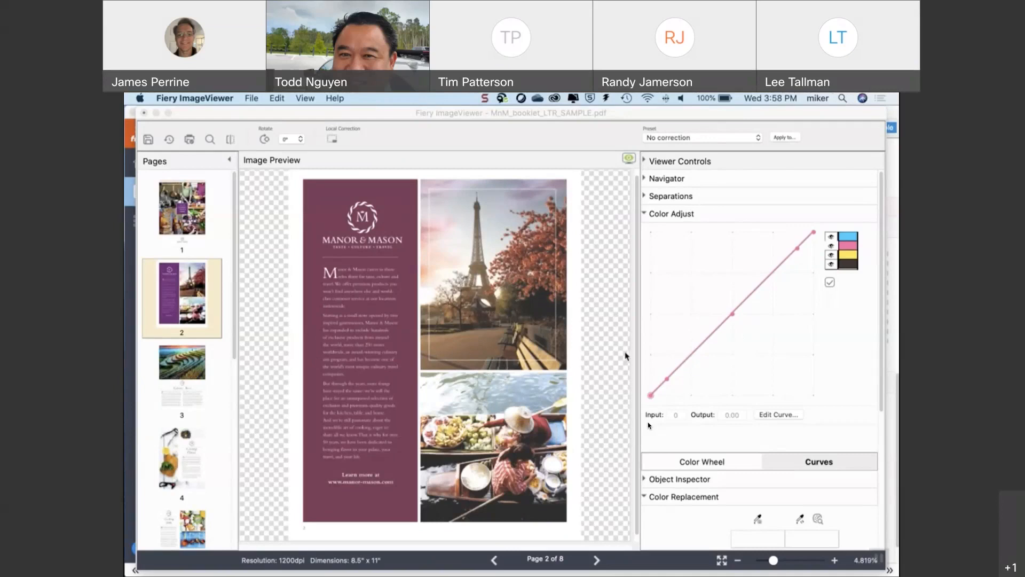
Adjust page 2's colour curves, raising the cyan midtones and lowering the magenta, yellow and black midtones
left_click_drag(734, 316, 763, 343)
left_click(733, 316)
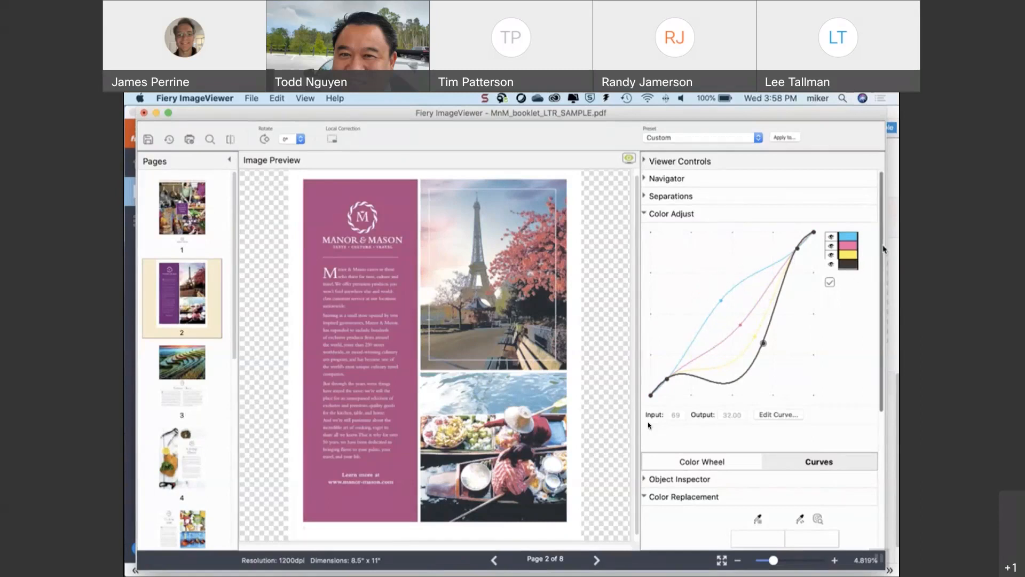
scroll(883, 250, "down", 5)
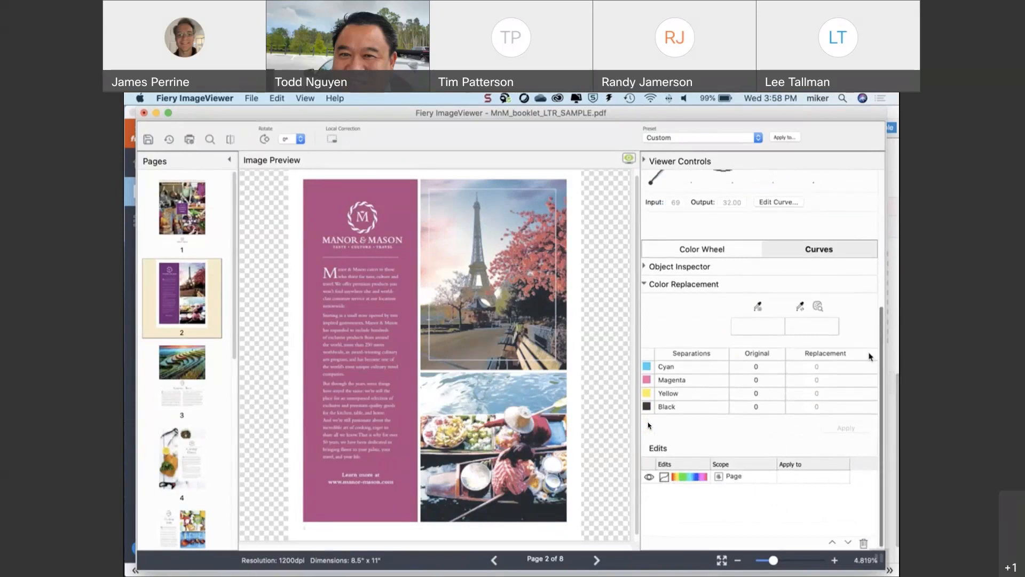
left_click_drag(880, 354, 878, 198)
left_click_drag(763, 342, 727, 314)
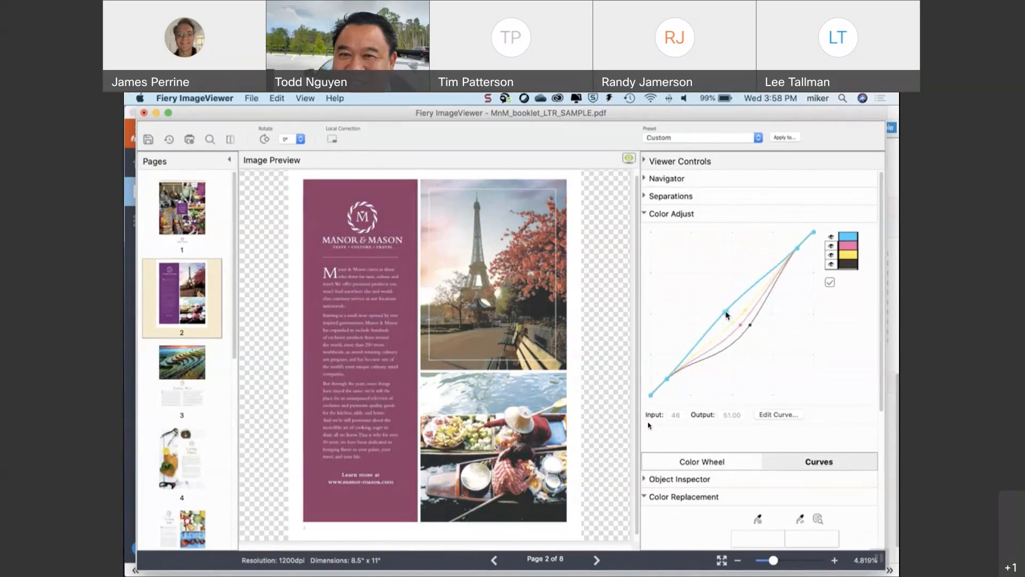
left_click(740, 324)
left_click(746, 310)
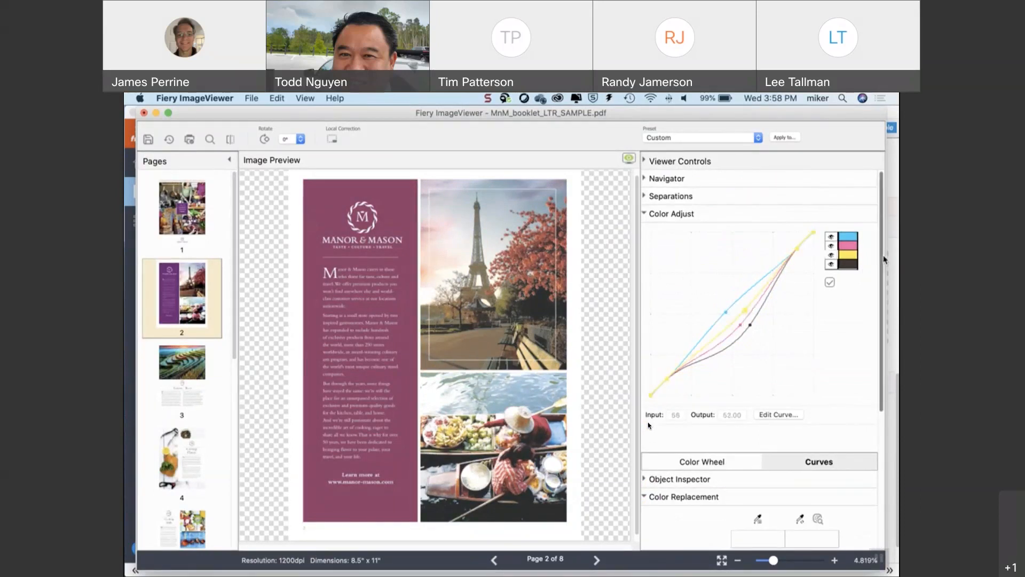
Sample the purple text panel on page 2 as the original colour for a colour replacement
left_click_drag(882, 256, 892, 442)
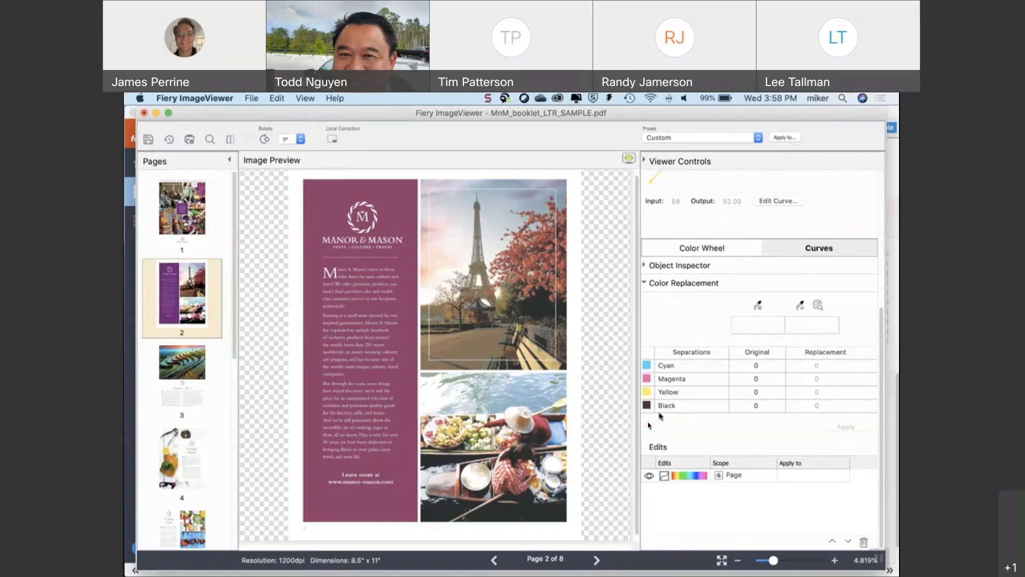
left_click(758, 305)
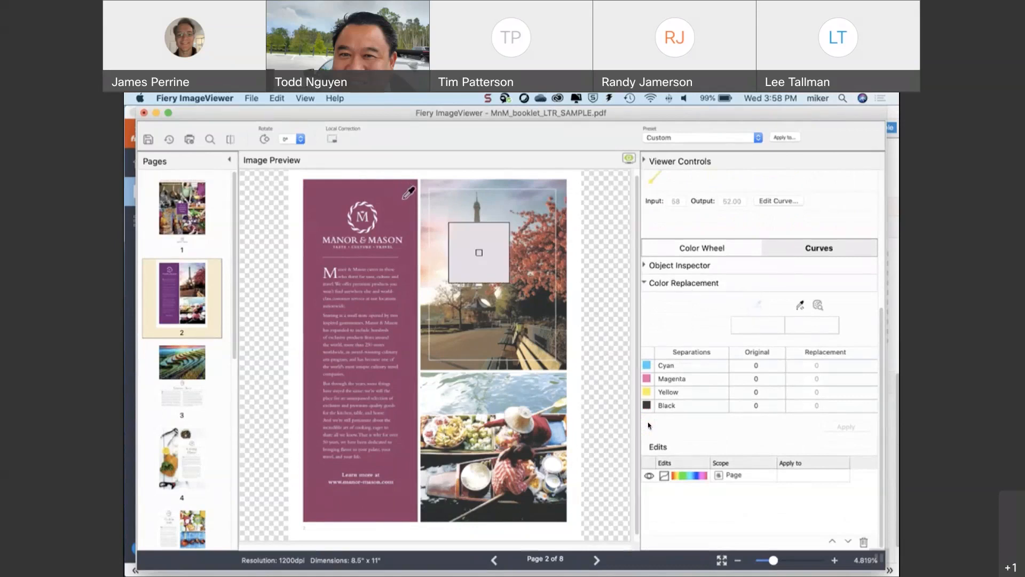
left_click(404, 199)
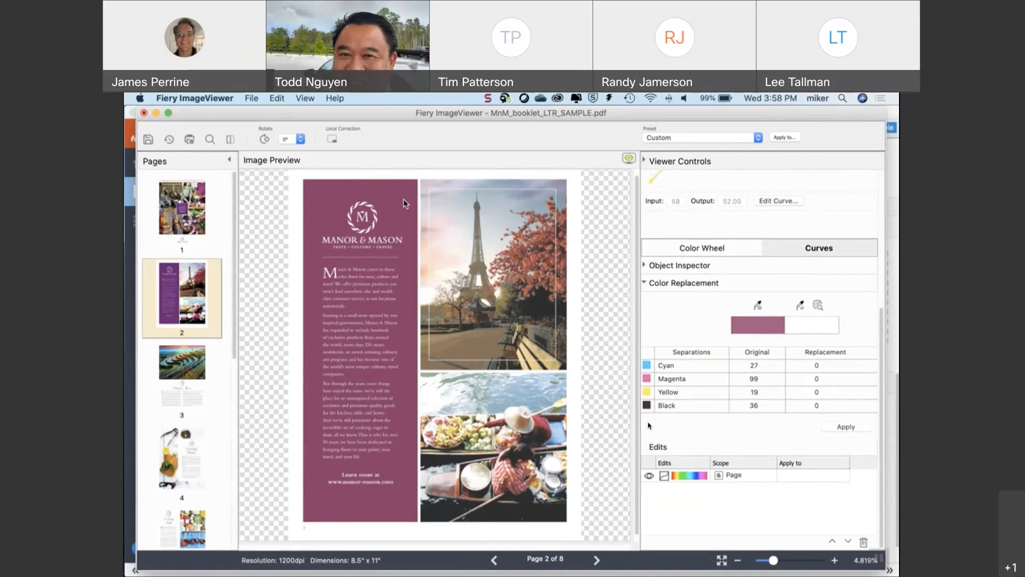
Sample a replacement colour from the sky in the Eiffel Tower photo and set its cyan to 59 and yellow to 67
left_click(800, 305)
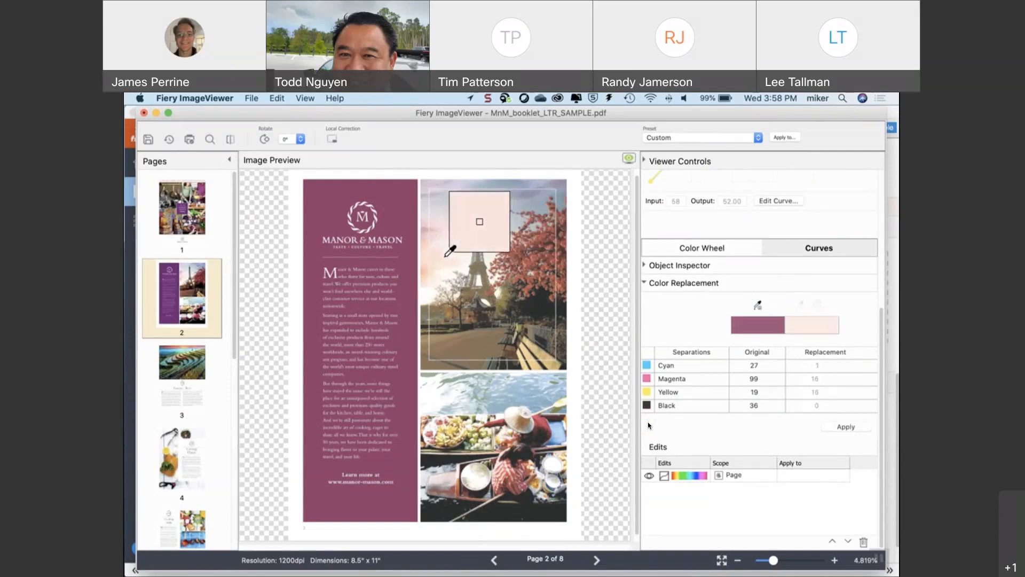
left_click(447, 255)
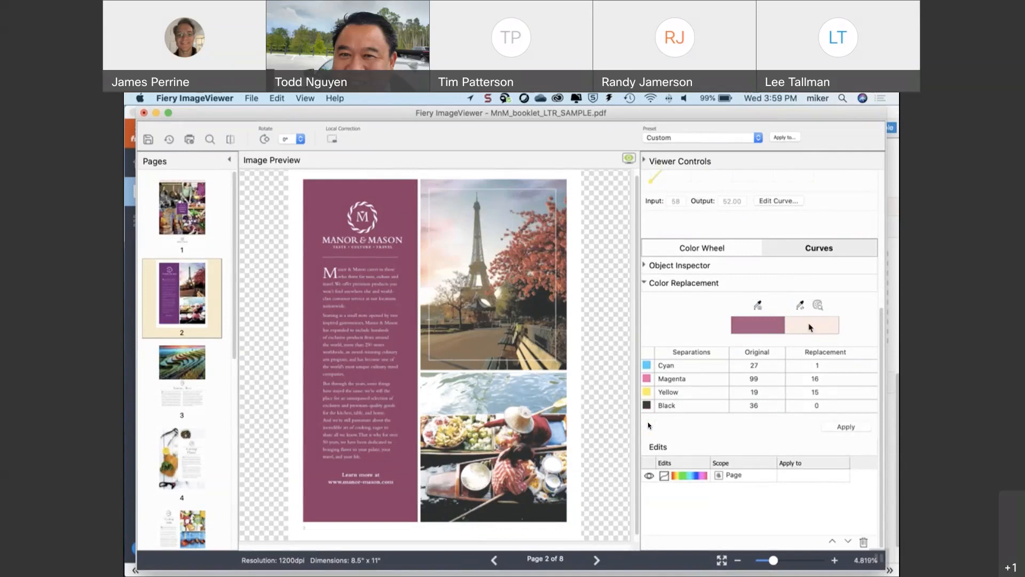
double_click(816, 365)
type("59")
double_click(814, 393)
type("67")
Choose the spot colour PANTONE Red 032 C as the replacement for the purple and apply the replacement
left_click(818, 305)
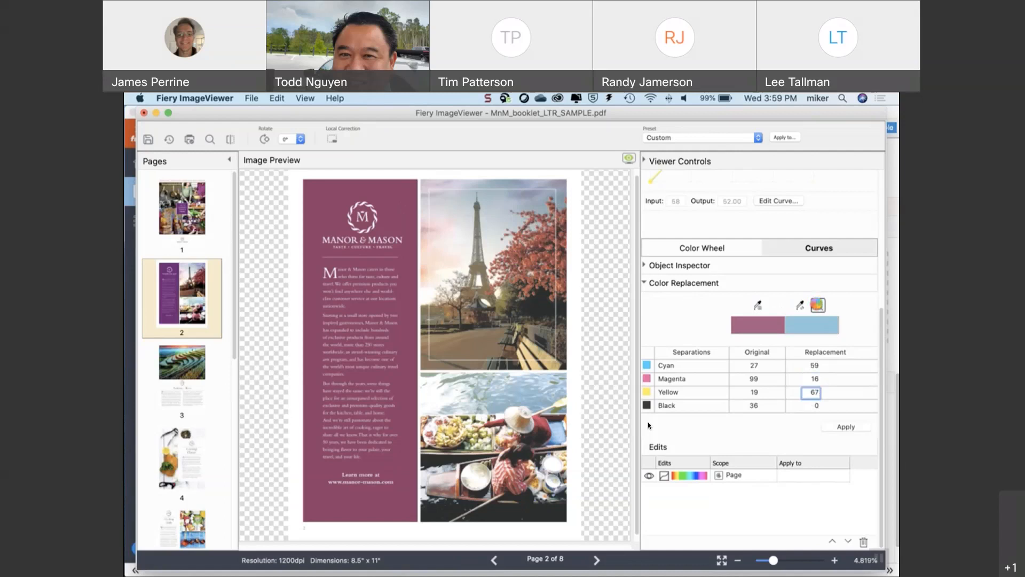
left_click(817, 305)
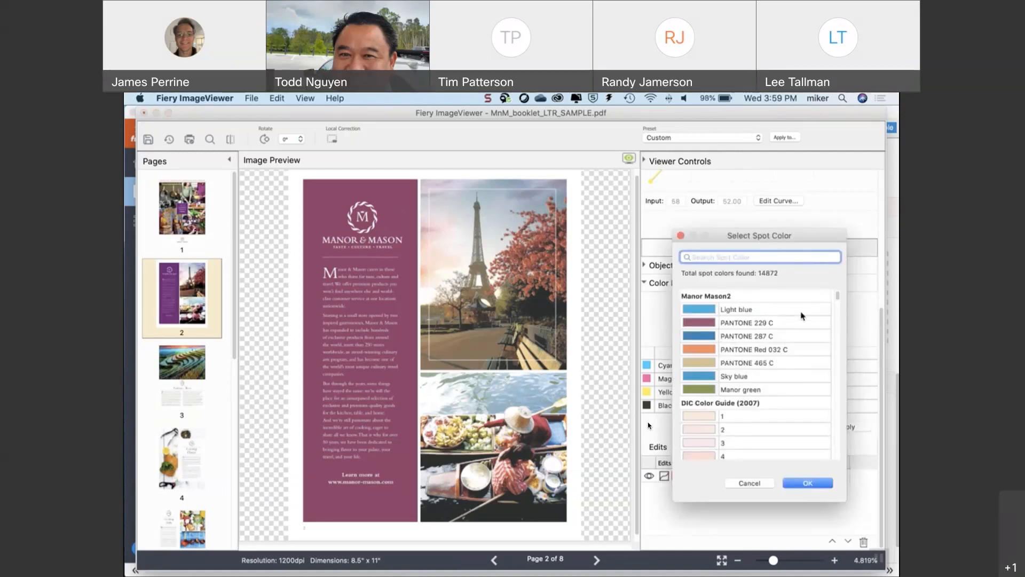
mouse_move(836, 297)
left_mouse_down()
mouse_move(835, 380)
mouse_move(836, 290)
left_mouse_up()
left_click(738, 351)
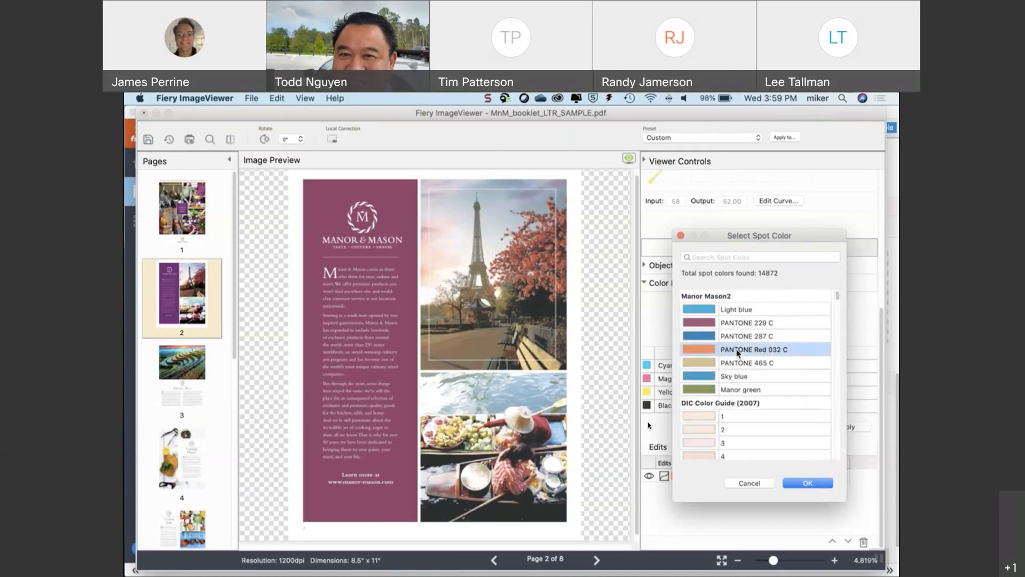
left_click(809, 487)
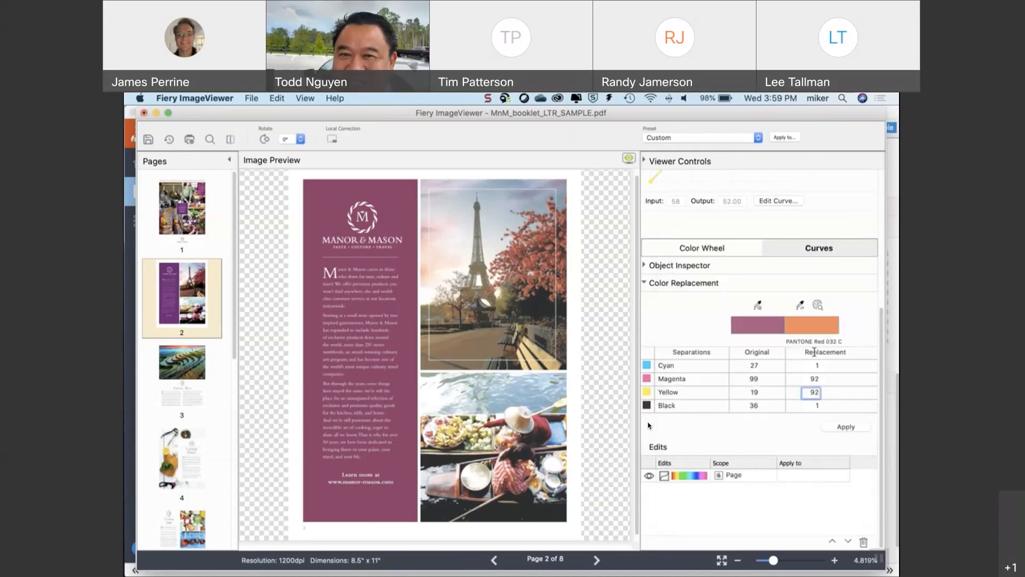
left_click(846, 427)
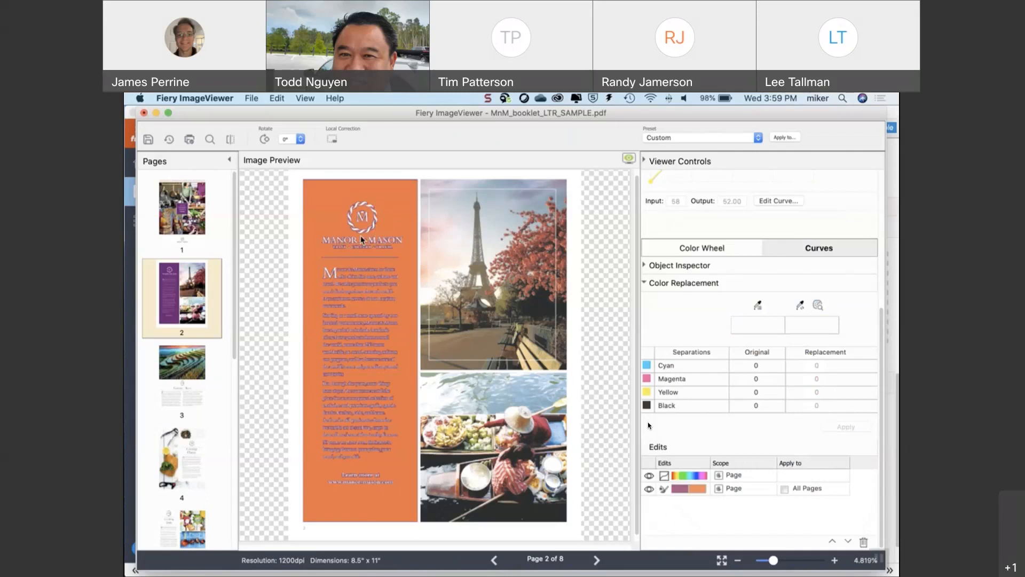
Inspect the recoloured panel text up close and extend the purple-to-orange replacement to all pages
mouse_move(773, 561)
left_mouse_down()
mouse_move(810, 563)
mouse_move(787, 563)
left_mouse_up()
left_click_drag(345, 291, 607, 362)
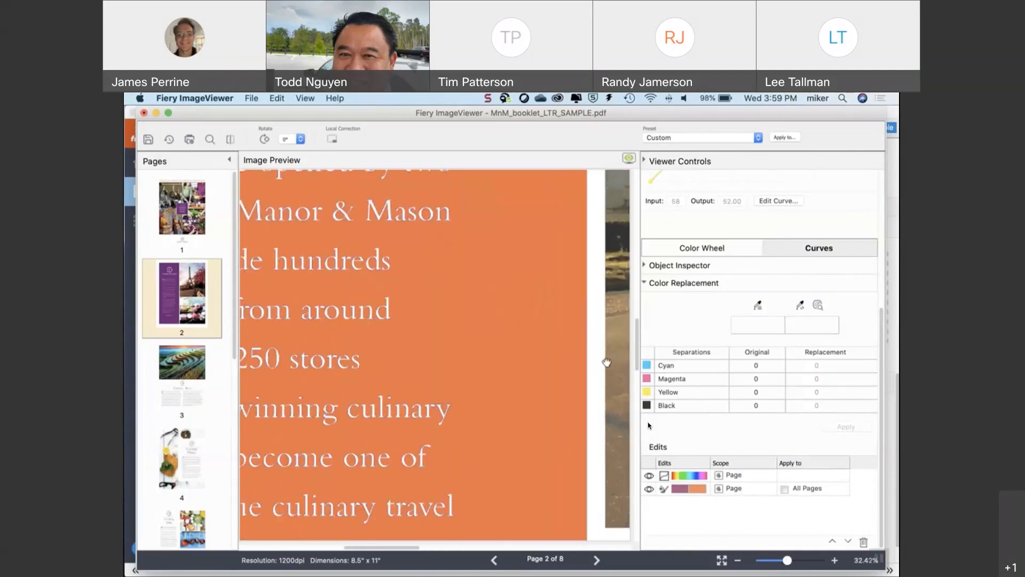
left_click_drag(790, 563, 774, 562)
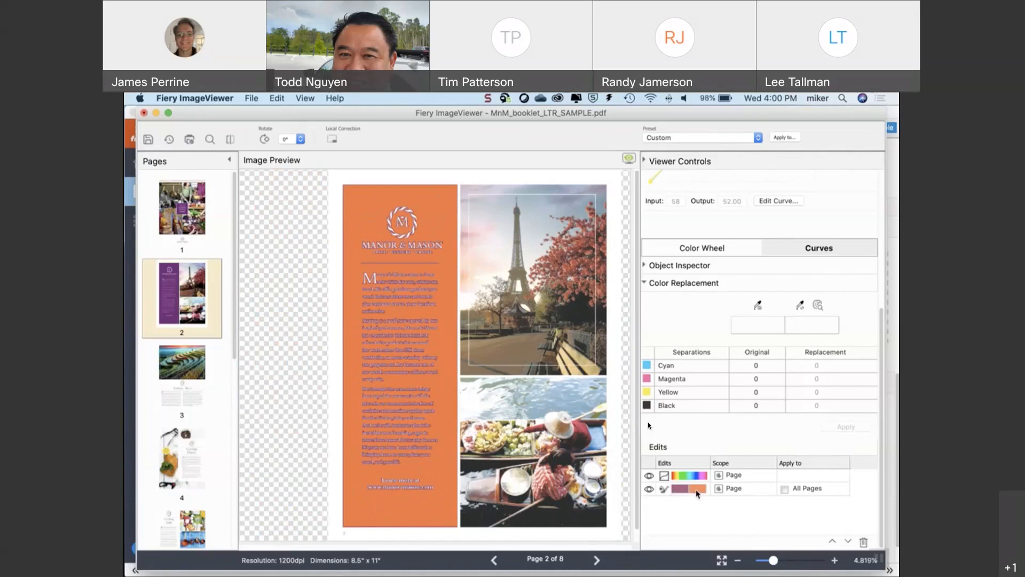
left_click(784, 489)
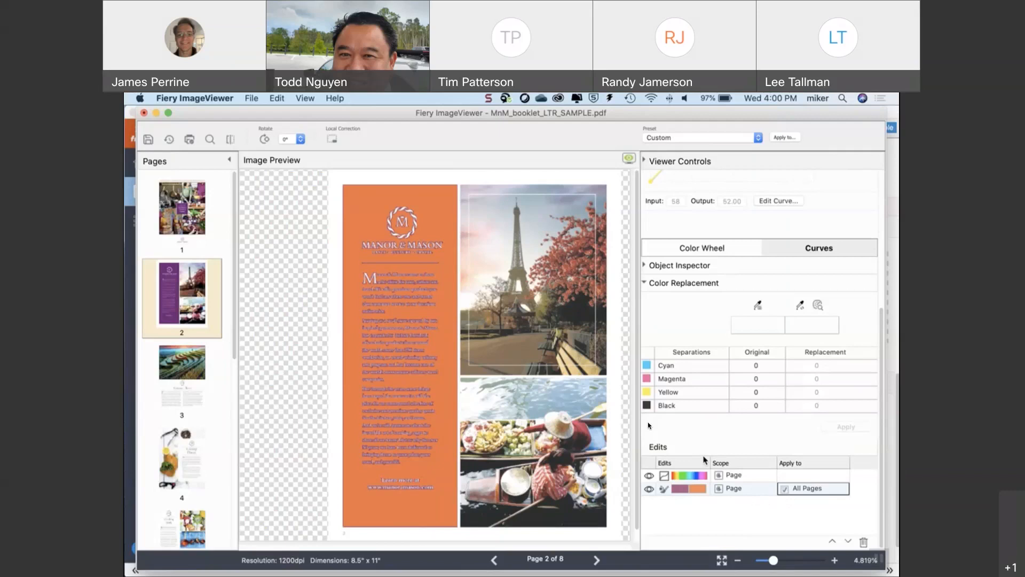
Select the logo area of the orange panel for local correction and replace its orange with 100% magenta
left_click(331, 140)
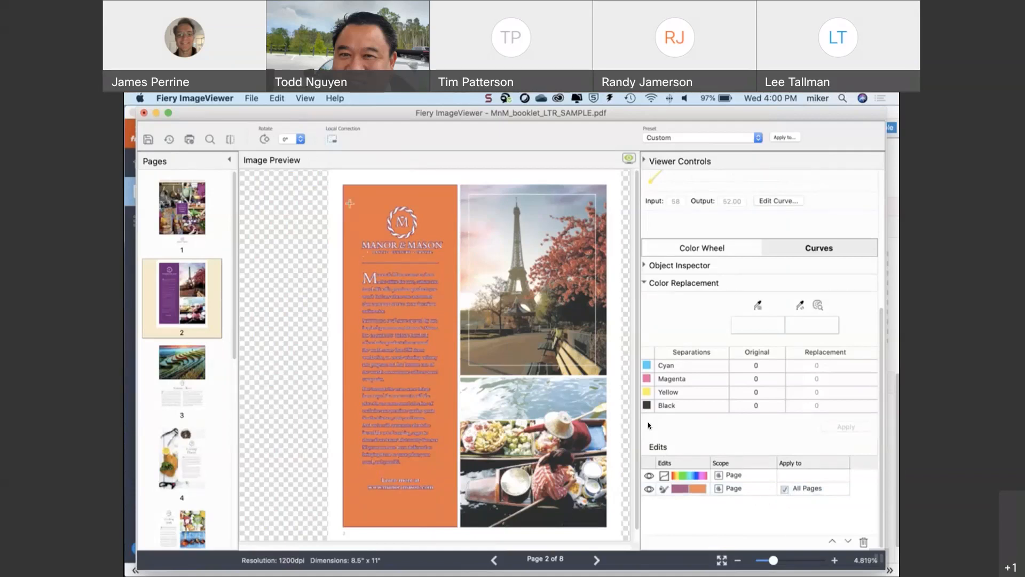
left_click_drag(446, 256, 452, 261)
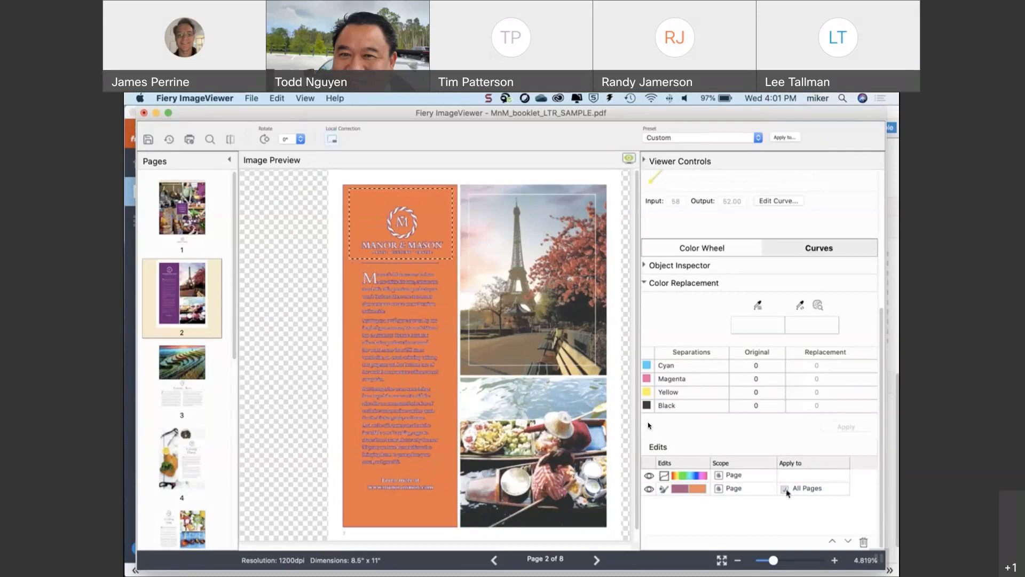
left_click(757, 305)
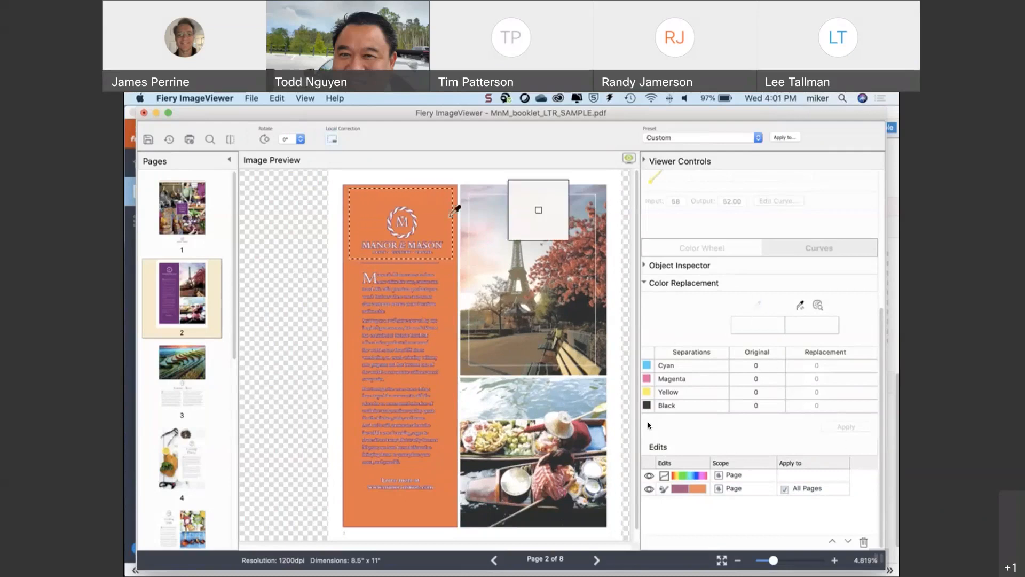
left_click(432, 206)
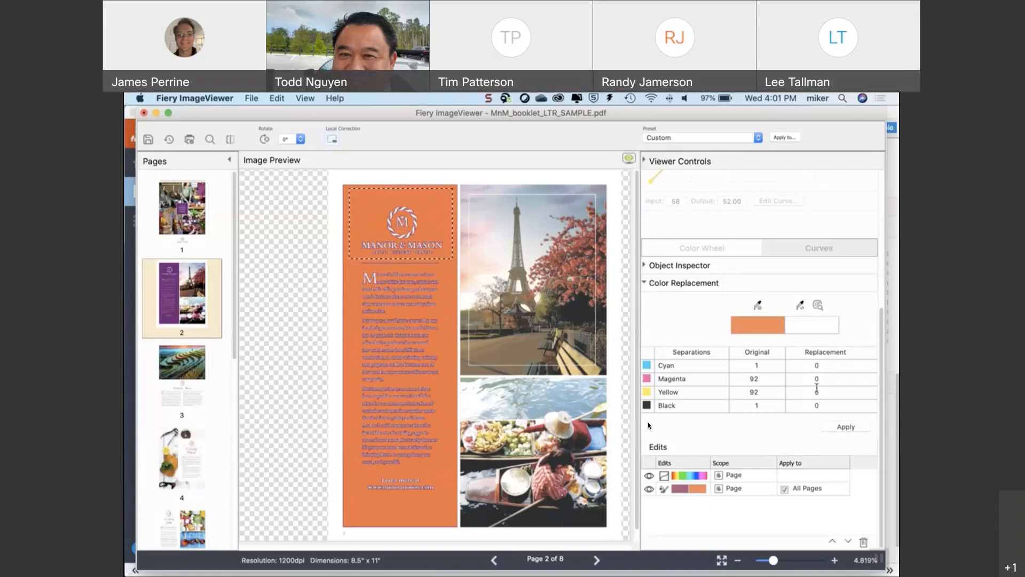
double_click(810, 378)
type("100")
key("Tab")
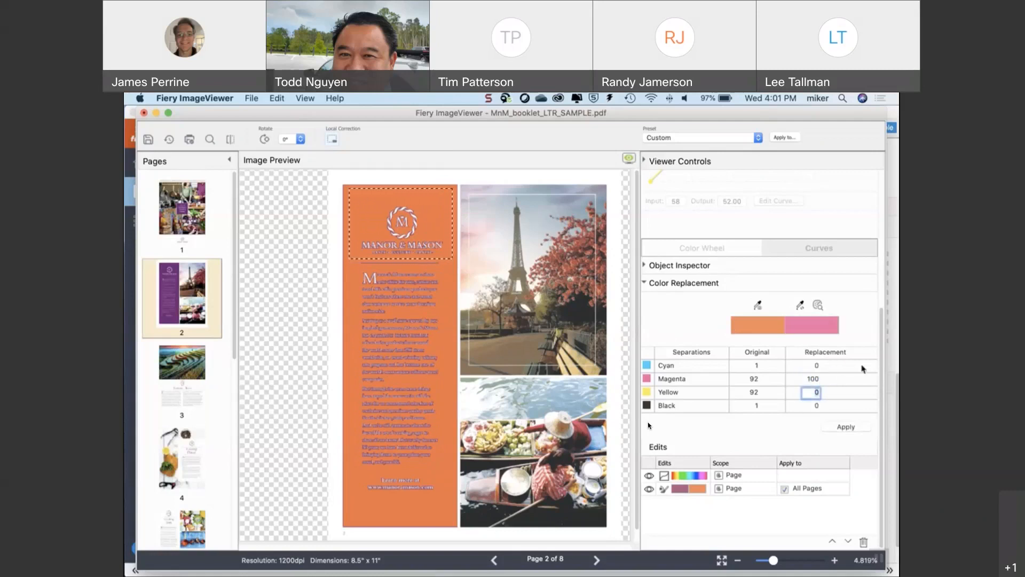
left_click(846, 428)
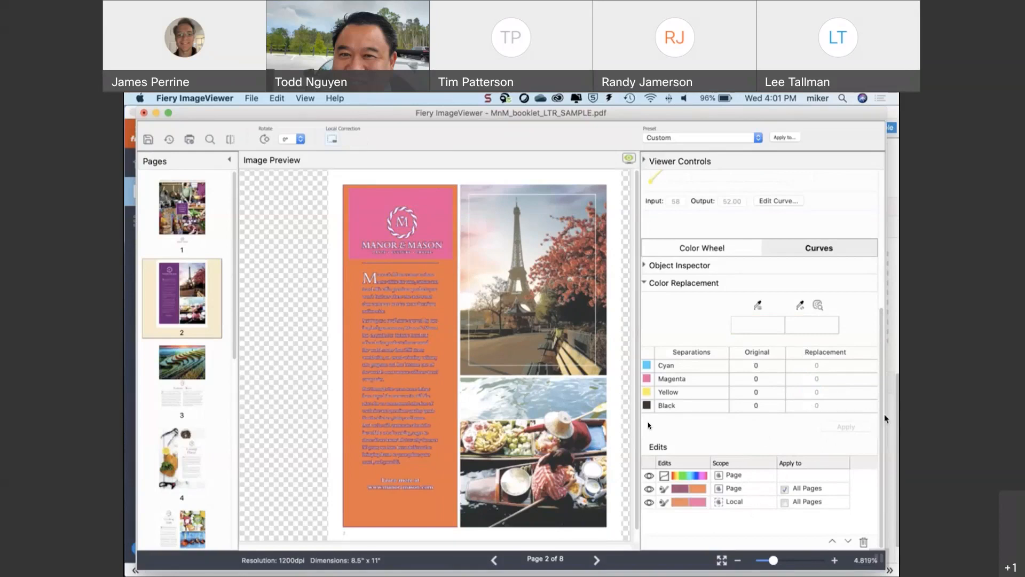
Select the framed area of the Eiffel Tower photo for local correction, raise its cyan, magenta, yellow and black curves, and apply the change
scroll(780, 331, "up", 8)
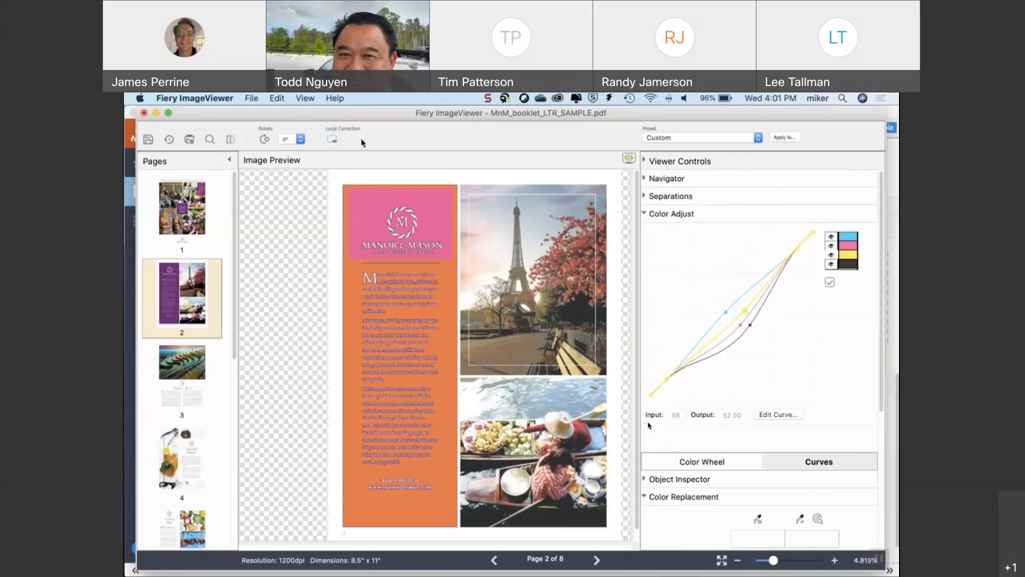
left_click(333, 139)
left_click_drag(581, 368, 595, 366)
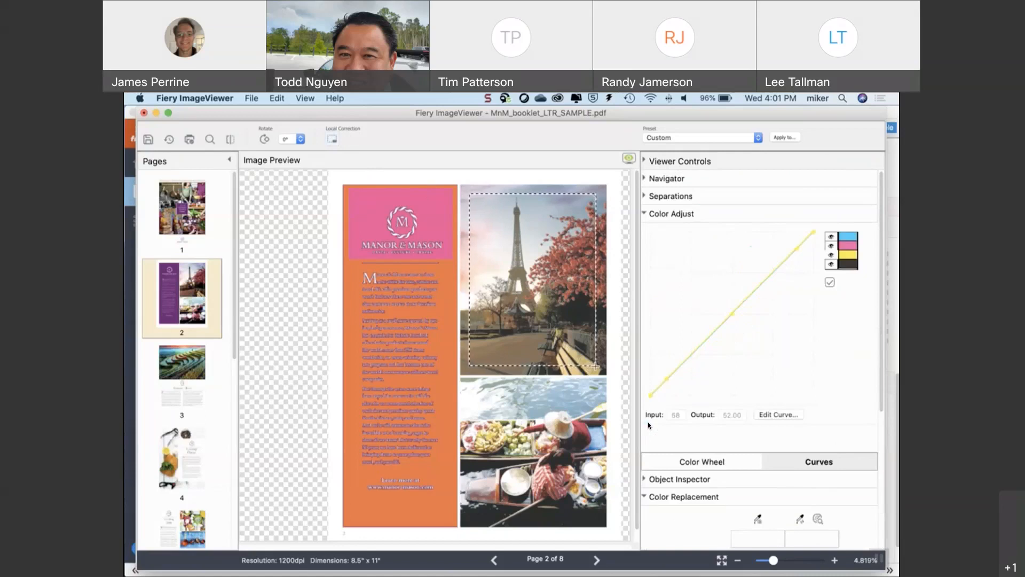
scroll(593, 366, "down", 1)
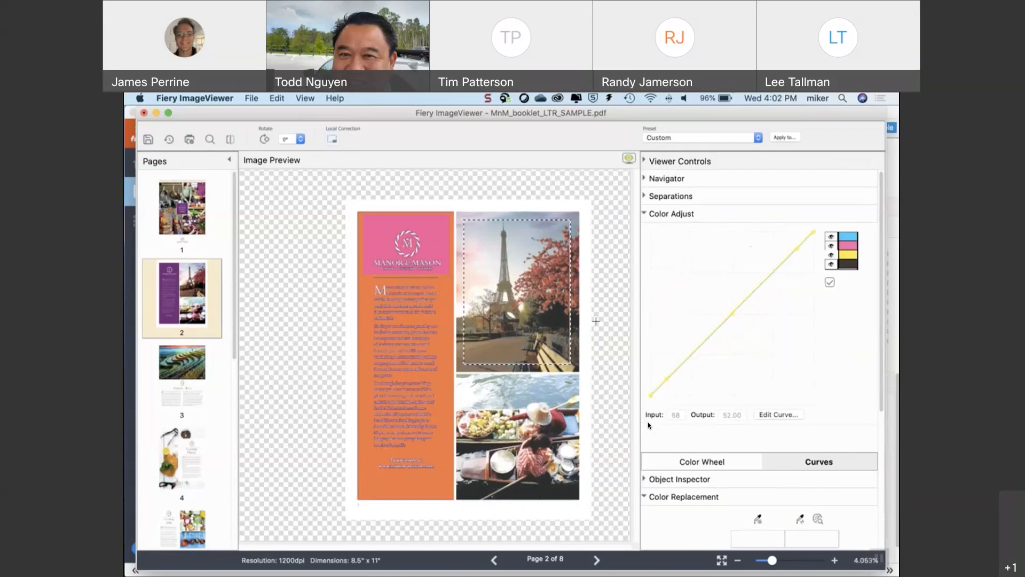
left_click_drag(732, 315, 725, 296)
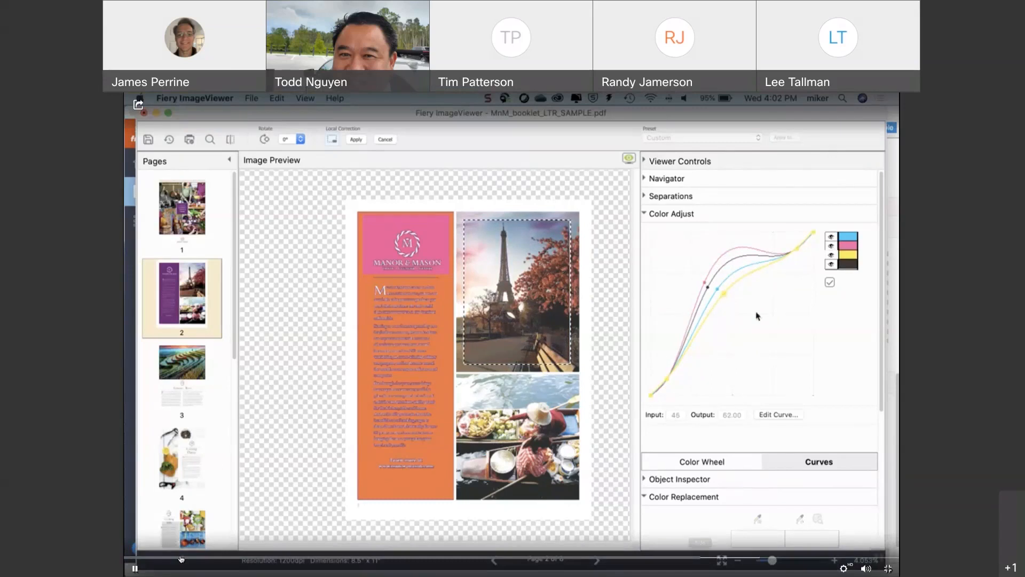
left_click(358, 139)
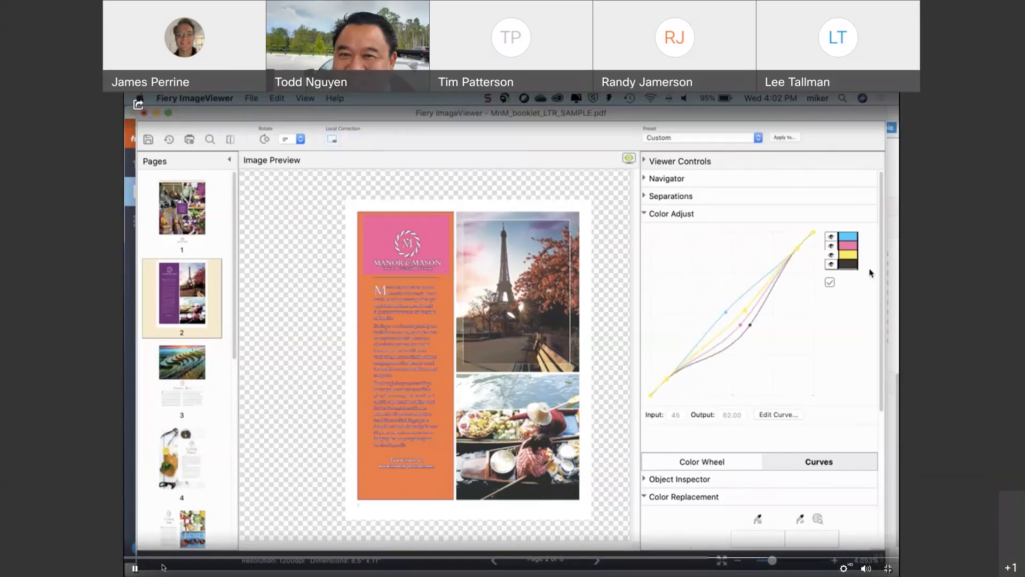
Toggle the colour replacement edits off and back on to compare their effect on the page
left_click_drag(883, 268, 884, 453)
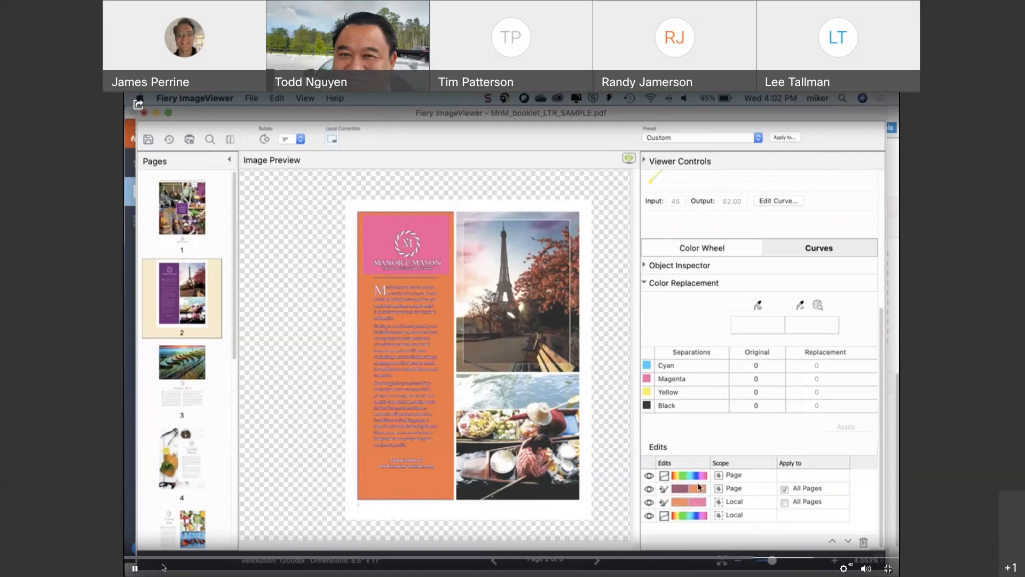
left_click(649, 489)
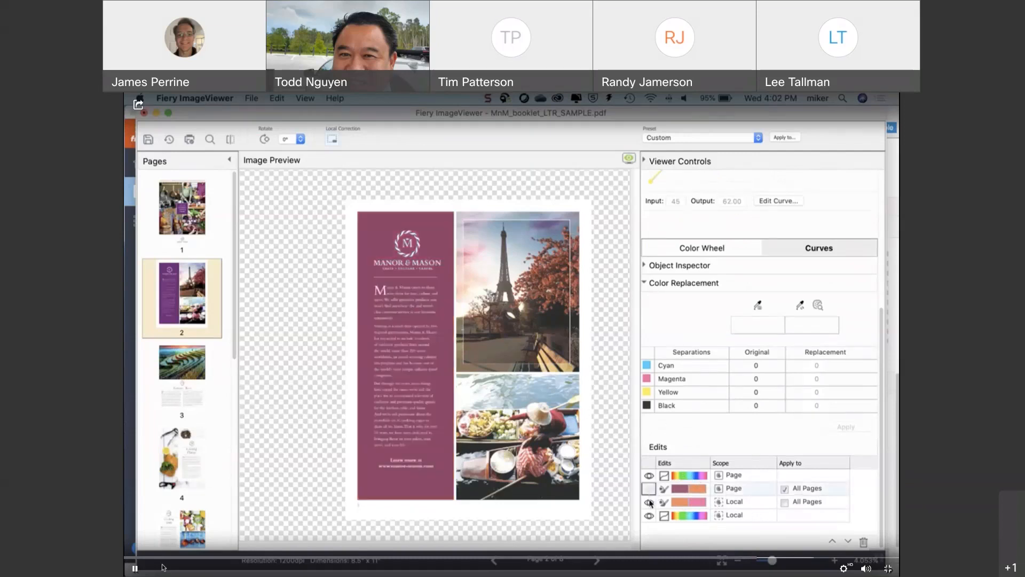
left_click(649, 502)
left_click(649, 488)
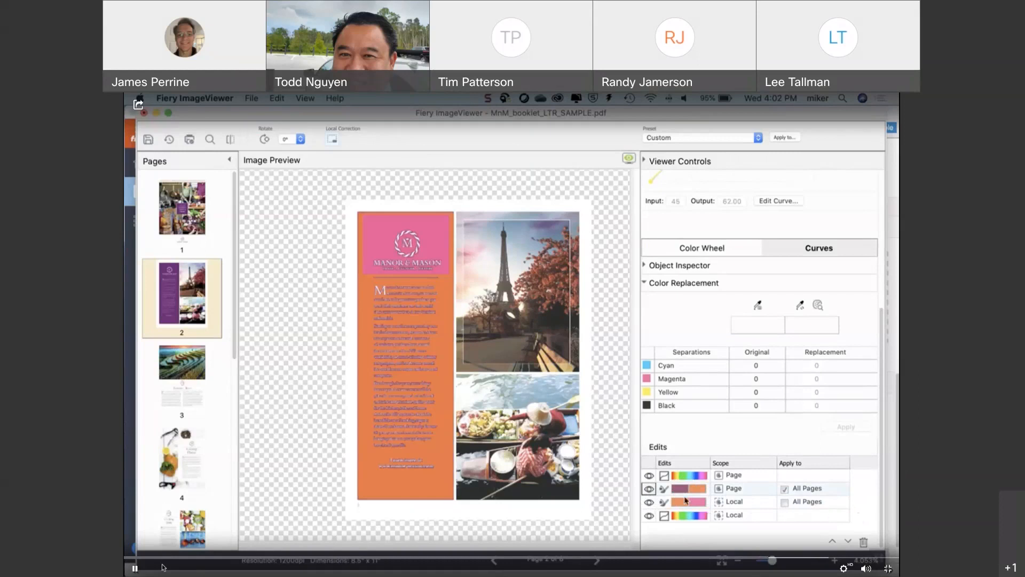
Move the local curve edit up two places in the edits list and back down two places
left_click(719, 517)
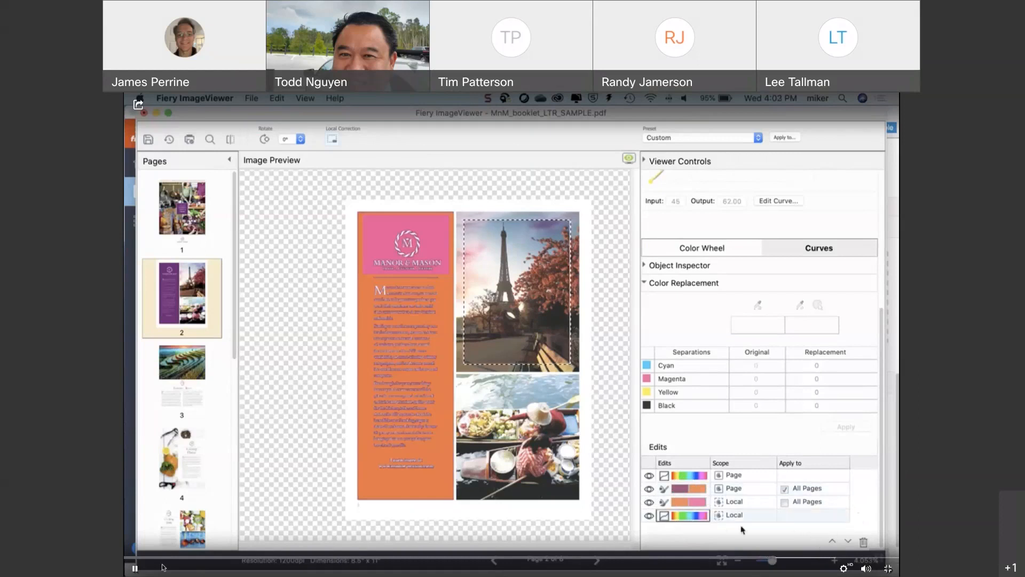
left_click(831, 542)
left_click(831, 542)
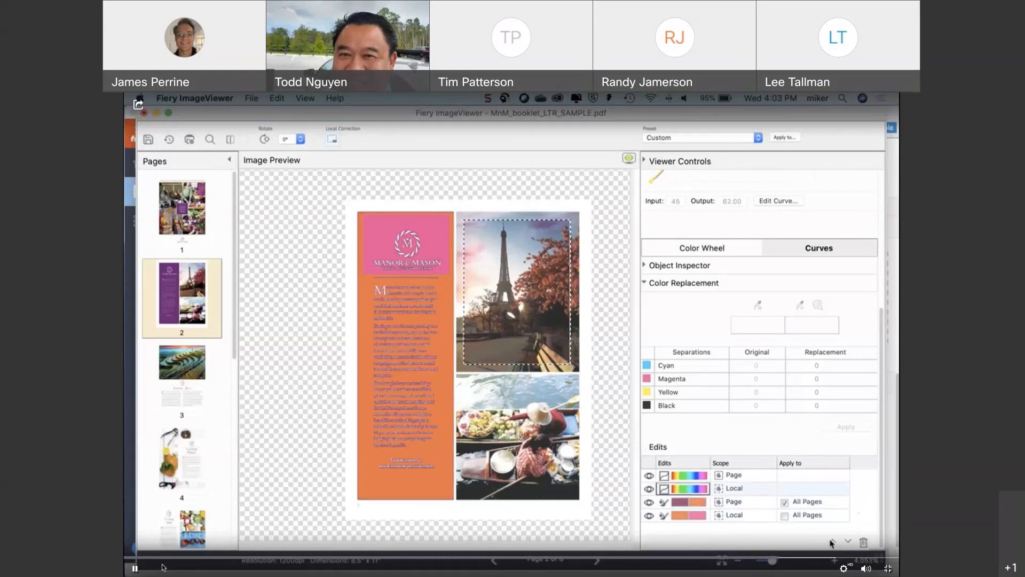
left_click(848, 541)
left_click(848, 541)
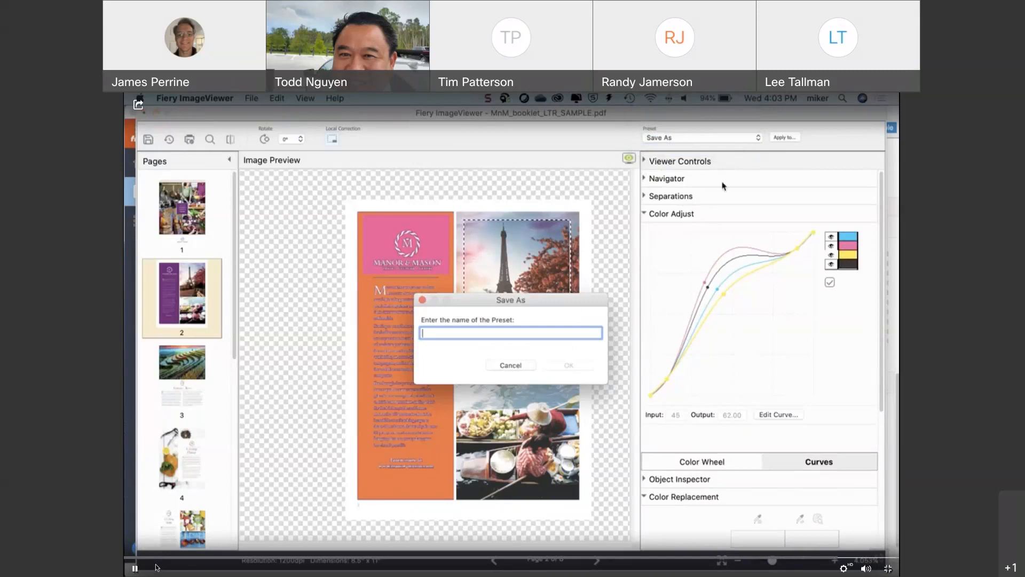
Save the current color correction as a preset named page level changes
type("page level")
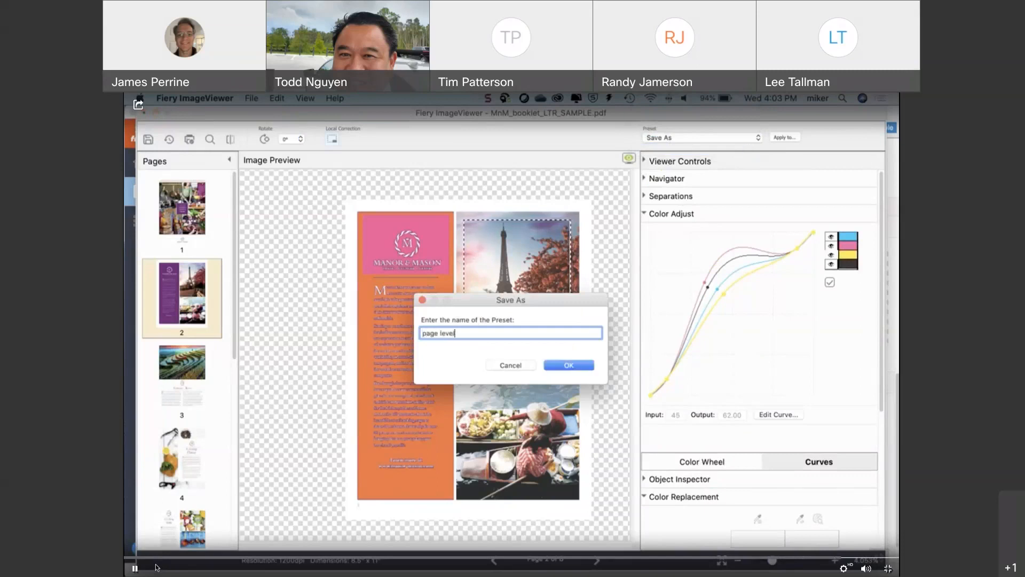
type(" changes")
key("Return")
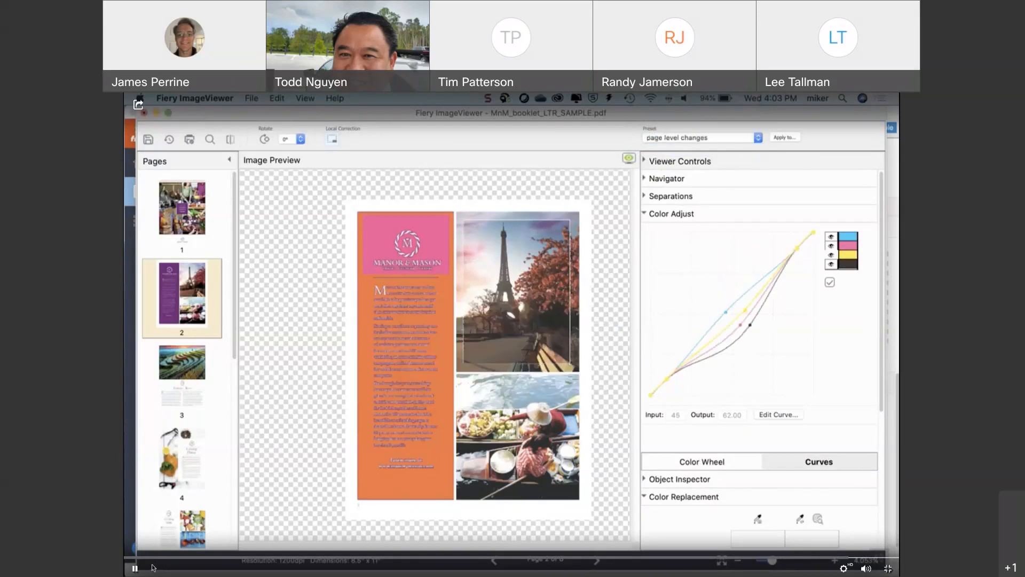
Pause the color correction video, leave full screen, and switch back to the Adjust color curves slide in PowerPoint
left_click(137, 571)
key("Escape")
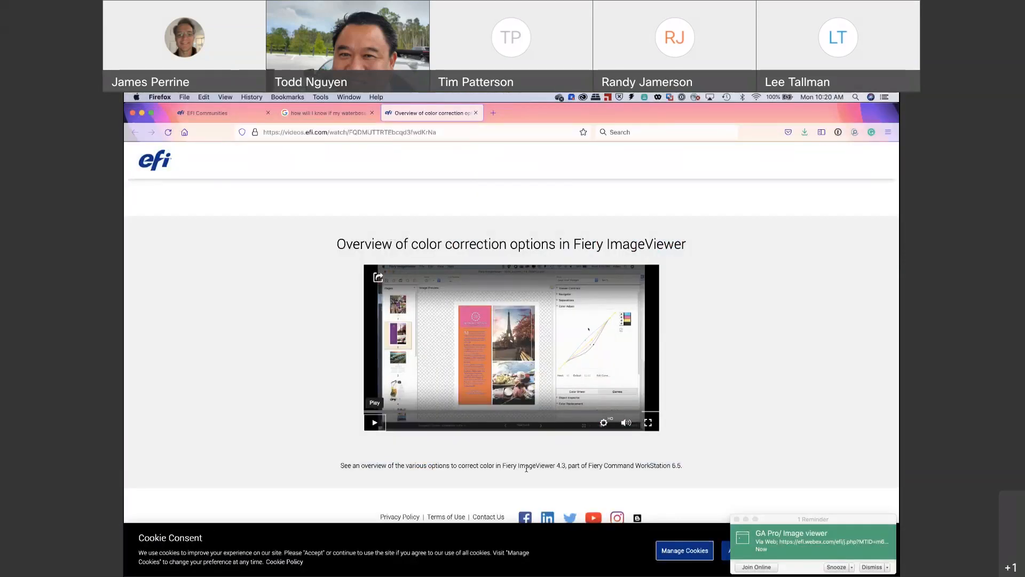
left_click(556, 563)
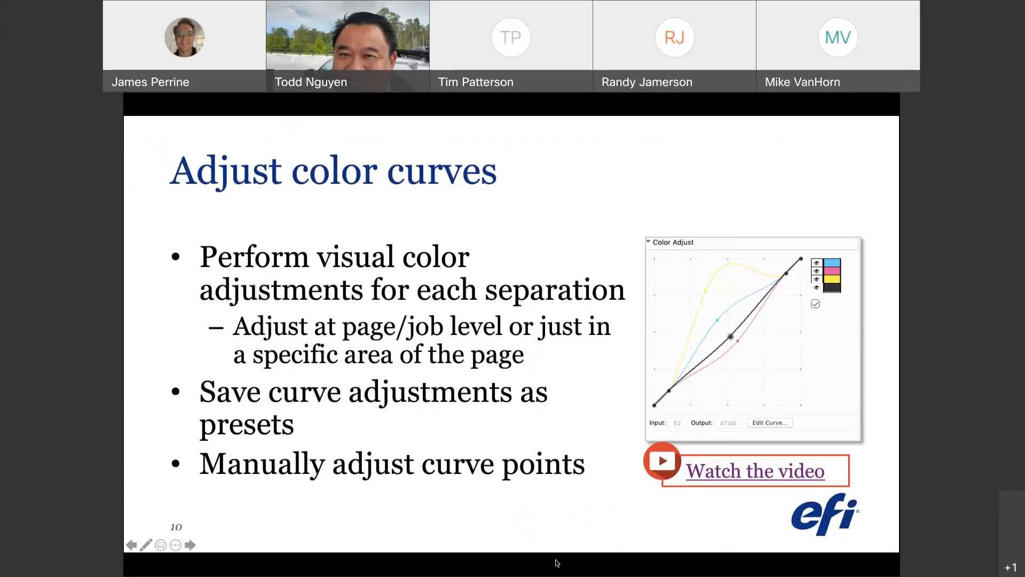
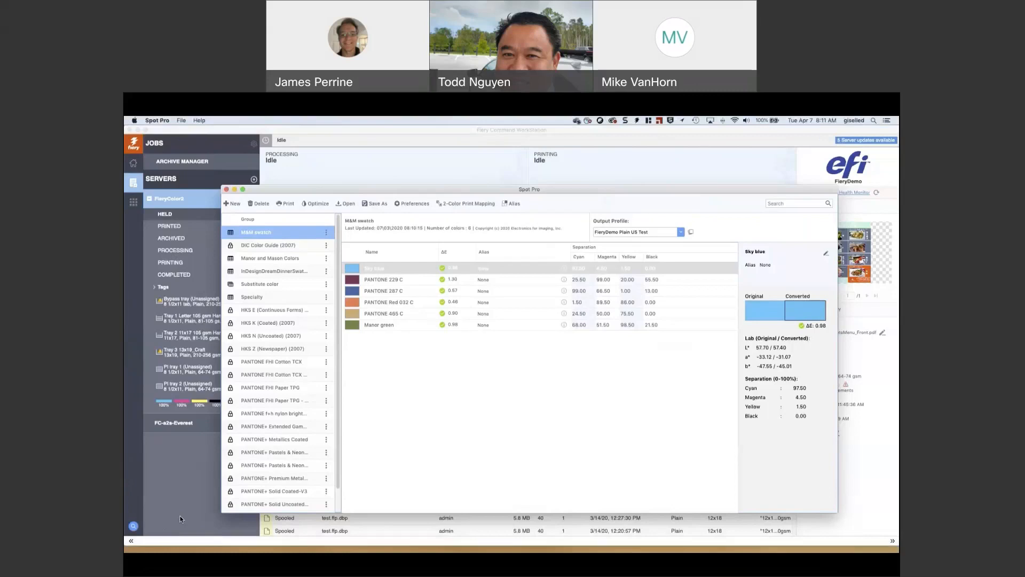
Exit the finished spot color swatches video and return to the PowerPoint presentation
mouse_move(181, 512)
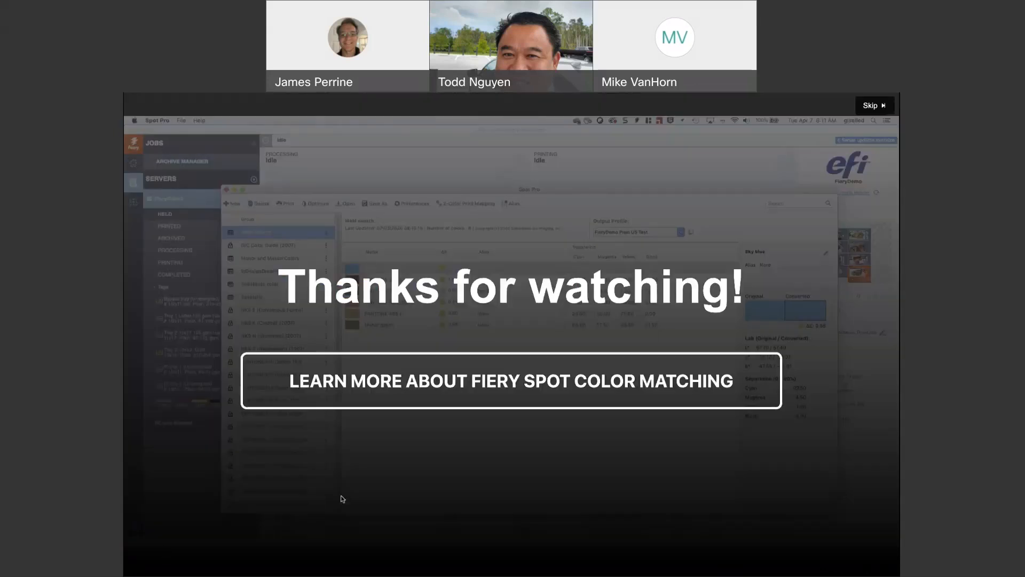
key("Escape")
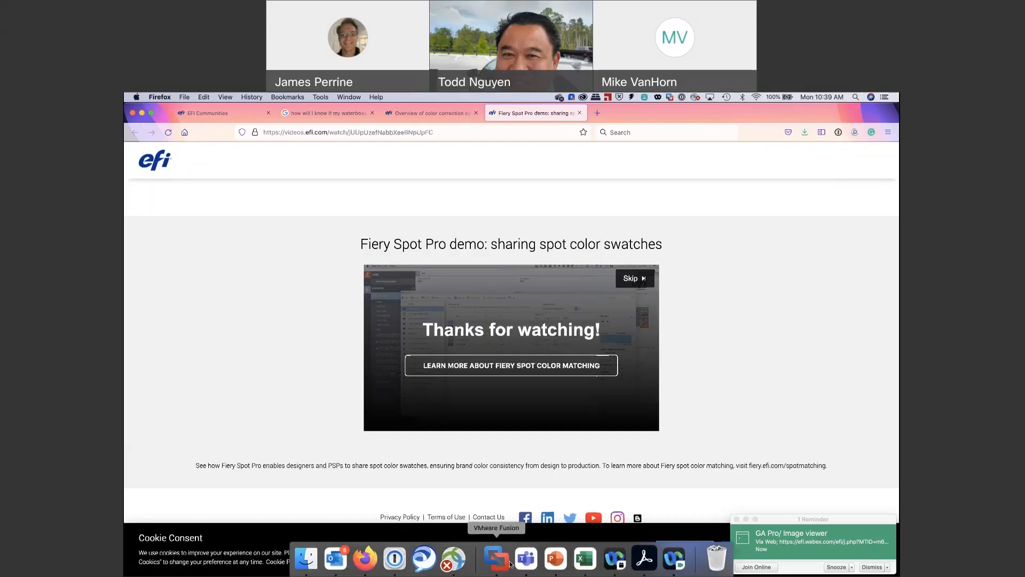
left_click(551, 569)
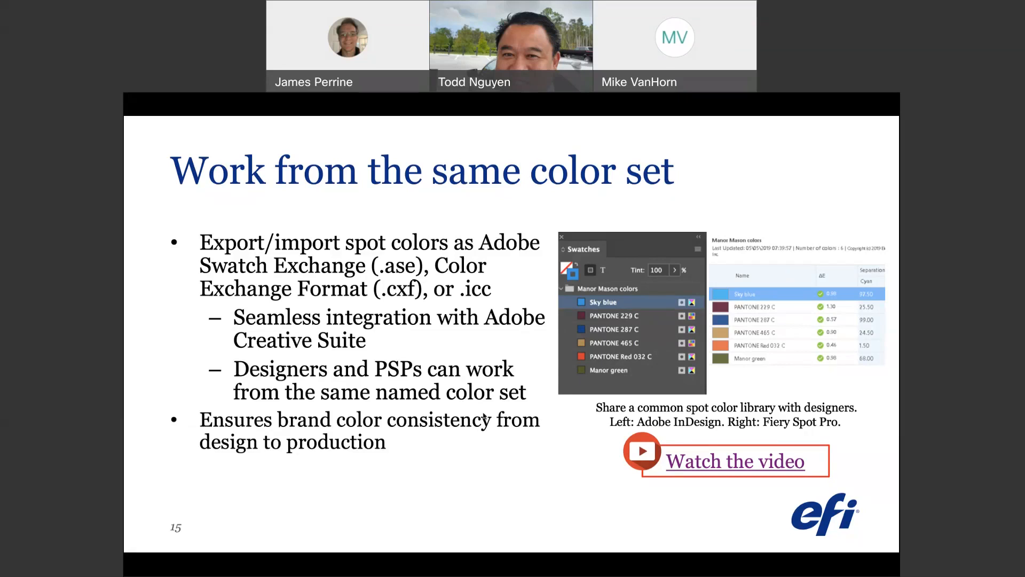
Switch to Fiery Command WorkStation and open the job properties of M&M_FS400_GAPro_CR_demo_LTR.pdf
left_click(464, 399)
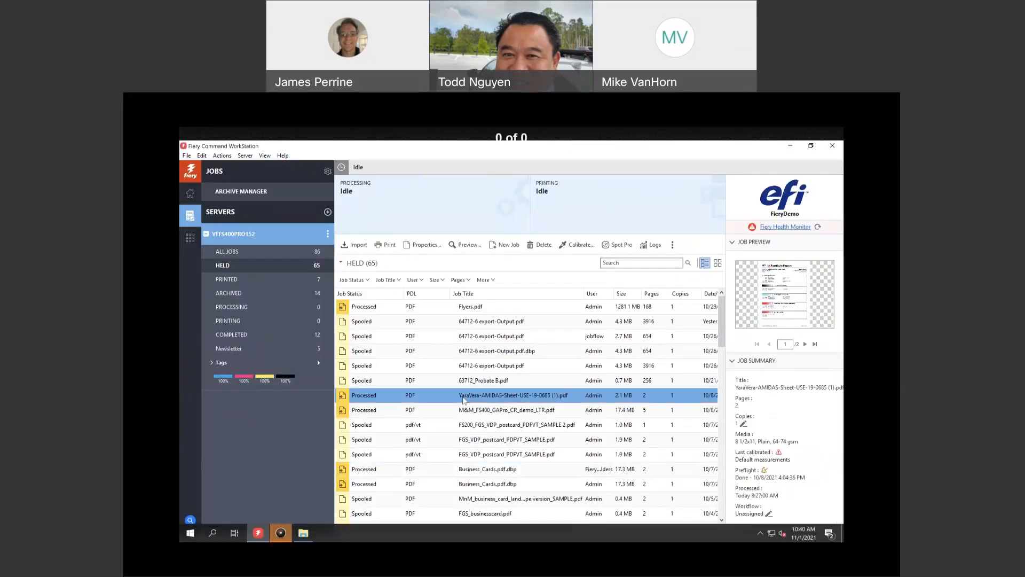
left_click(462, 411)
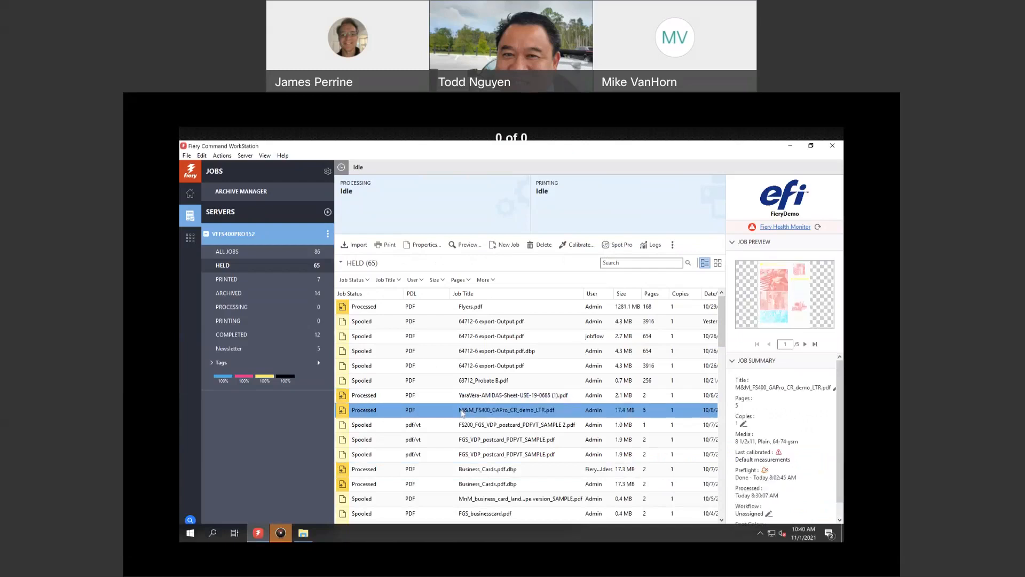
right_click(462, 412)
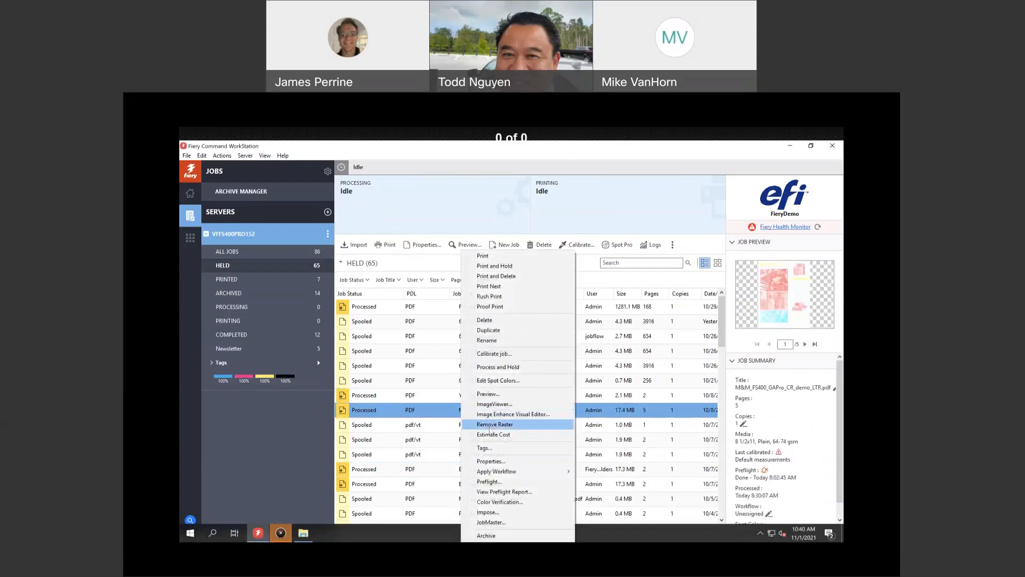
left_click(487, 463)
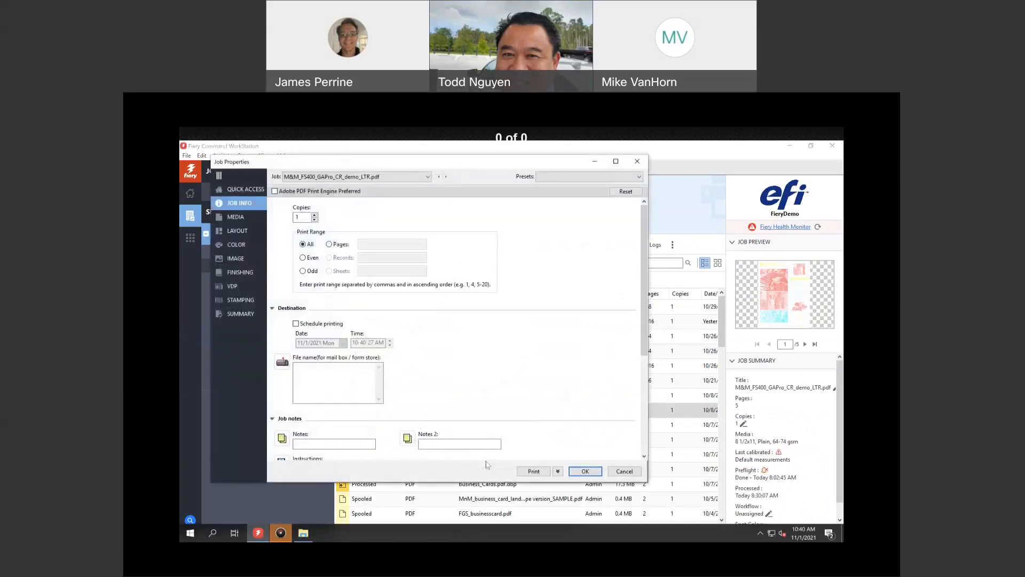
Try the Warner spot group in the job's color settings, and close the properties without saving
left_click(239, 246)
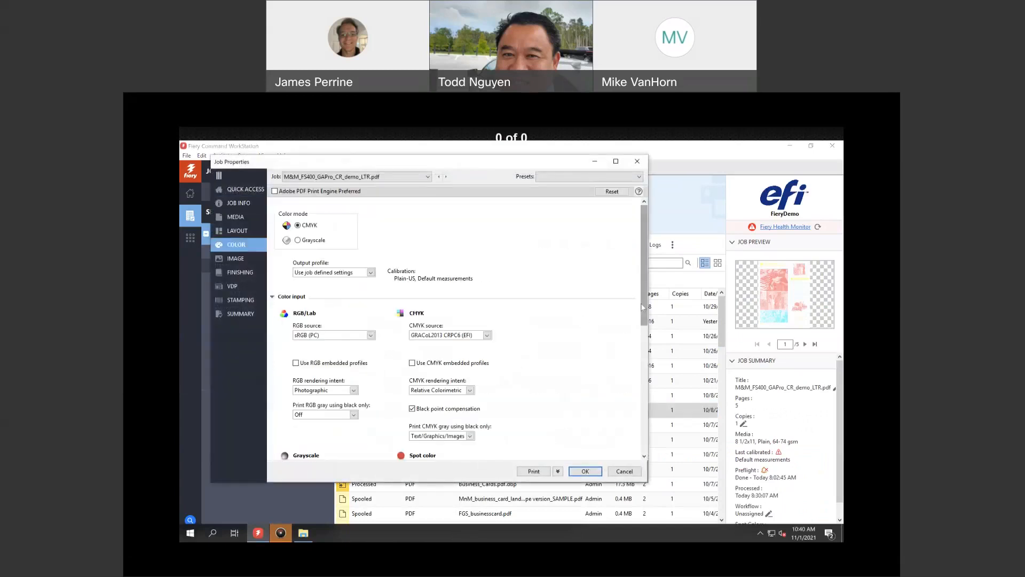
scroll(643, 307, "down", 5)
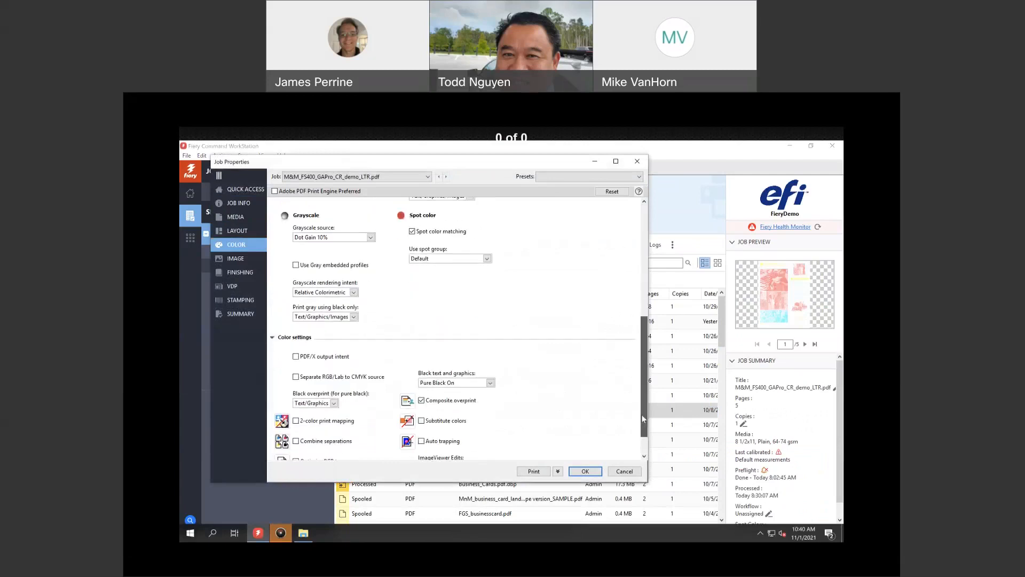
left_click(487, 259)
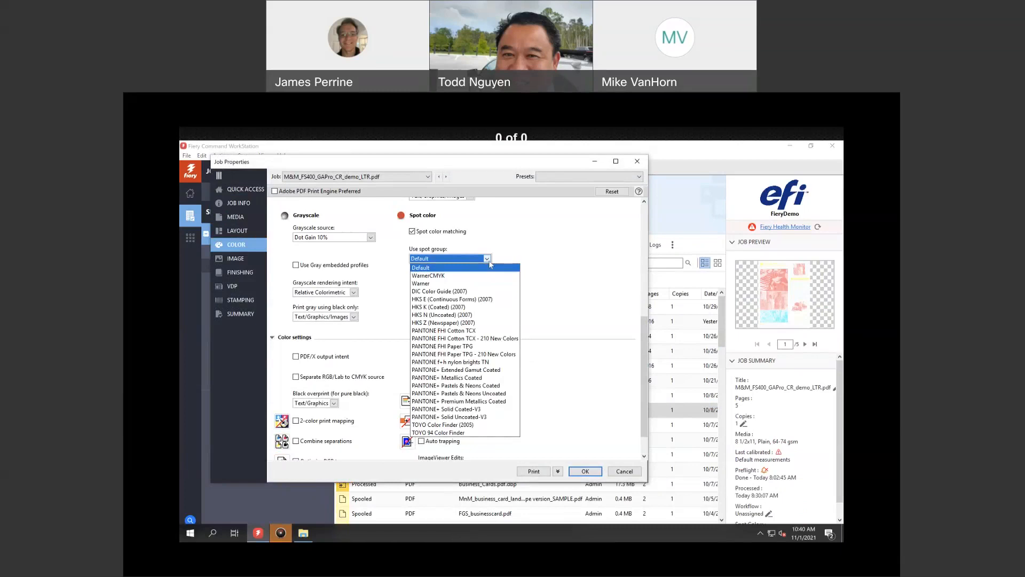
left_click(429, 285)
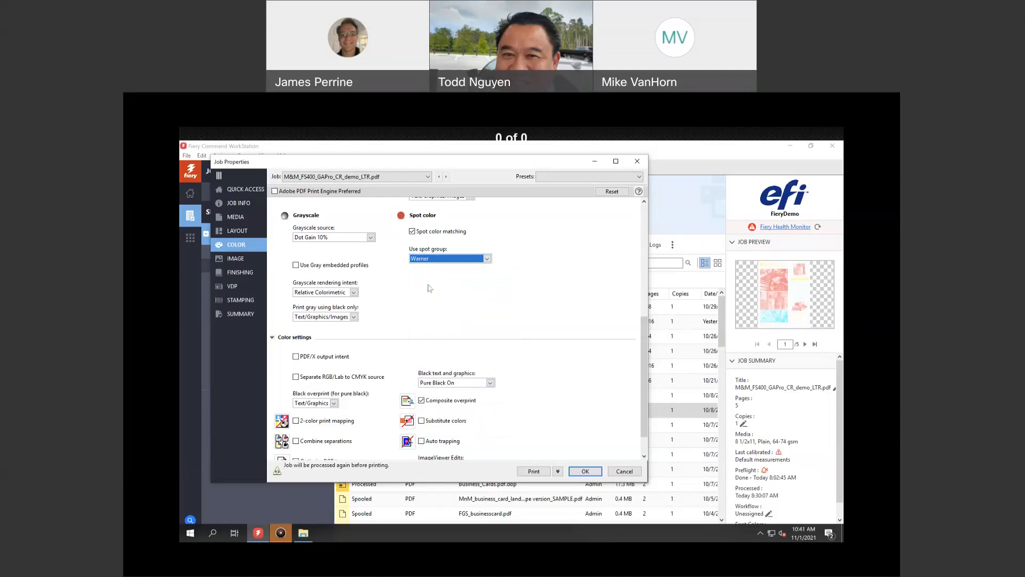
left_click(625, 471)
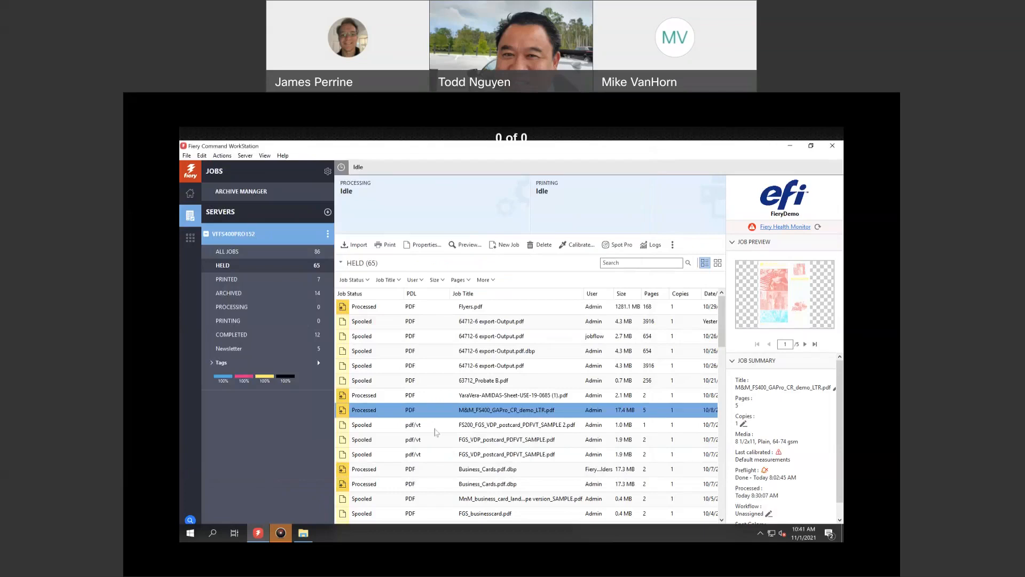
Switch back to the PowerPoint presentation and advance to the Create spot color alias slide
key("super+Tab")
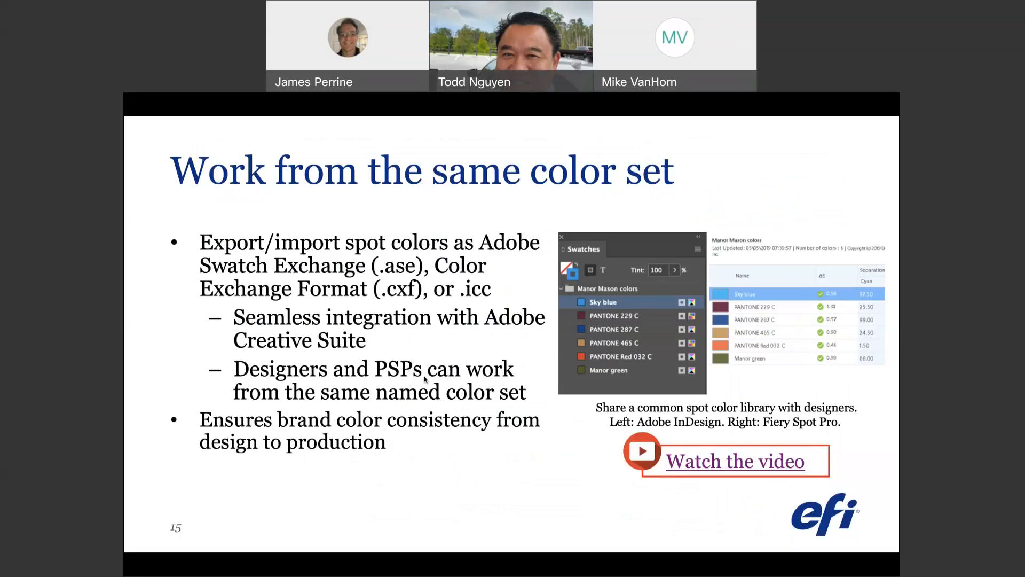
left_click(451, 370)
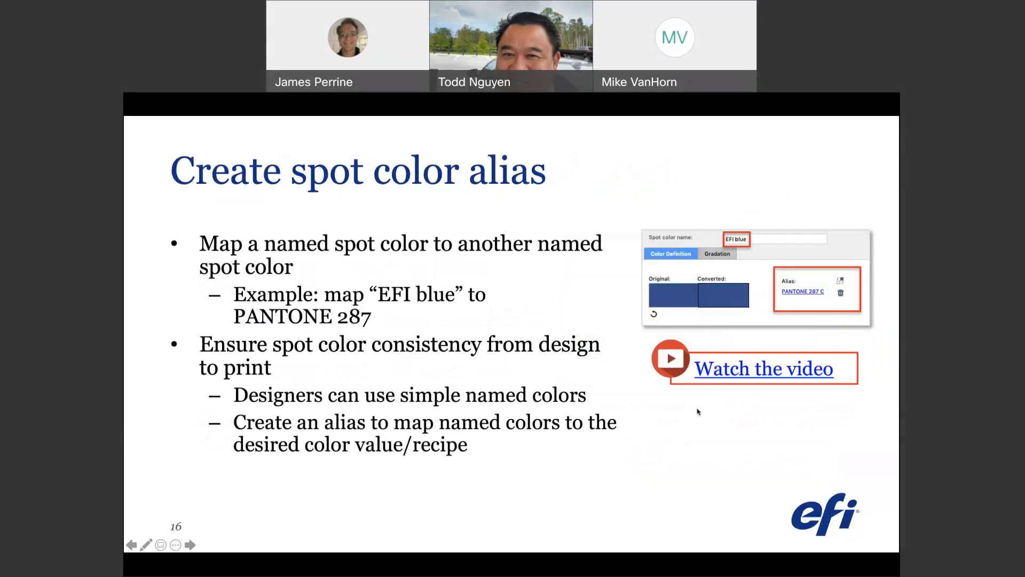
Open the slide's linked video on creating a spot color alias and play it full screen
left_click(726, 377)
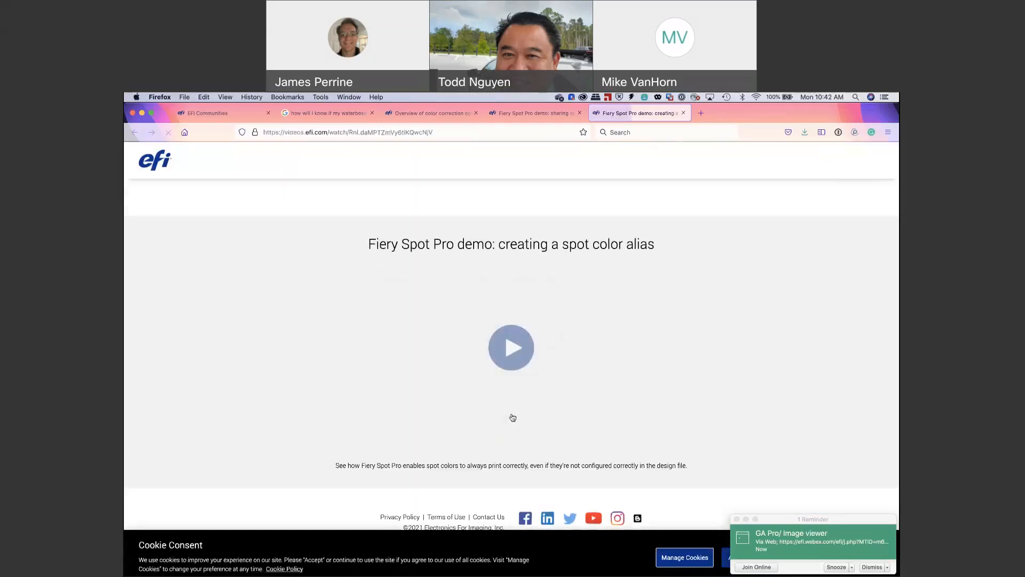
left_click(518, 354)
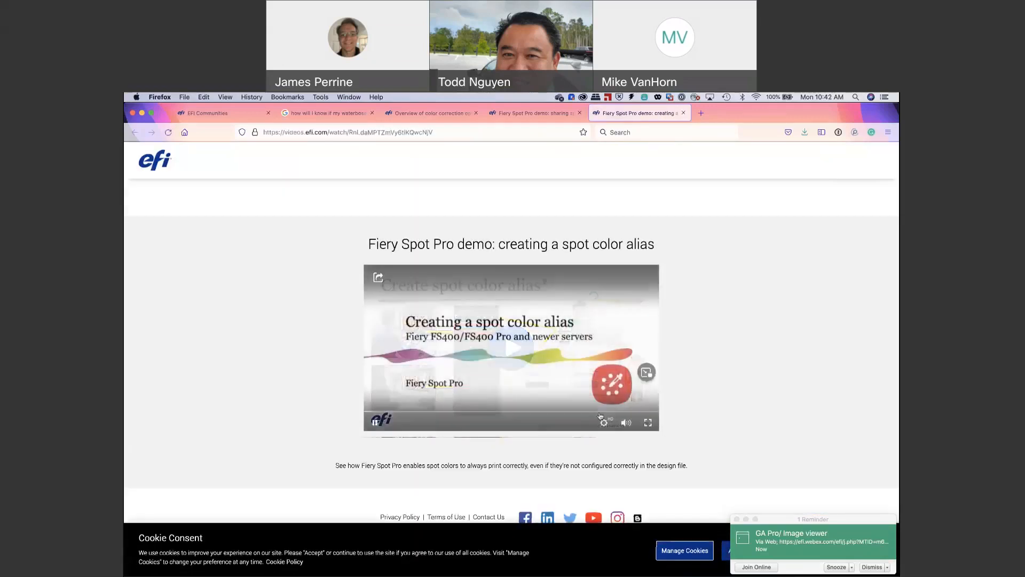
left_click(648, 425)
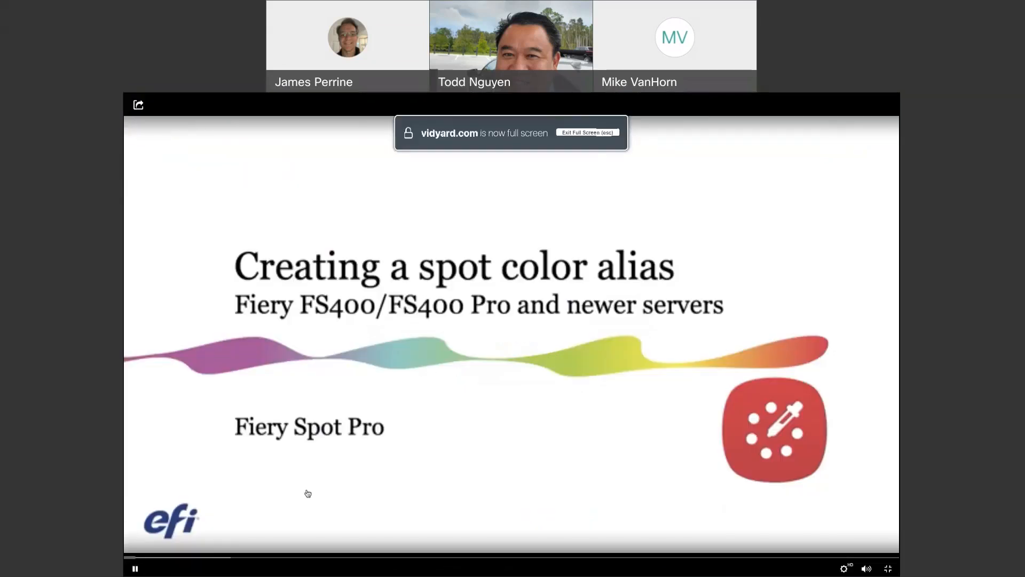
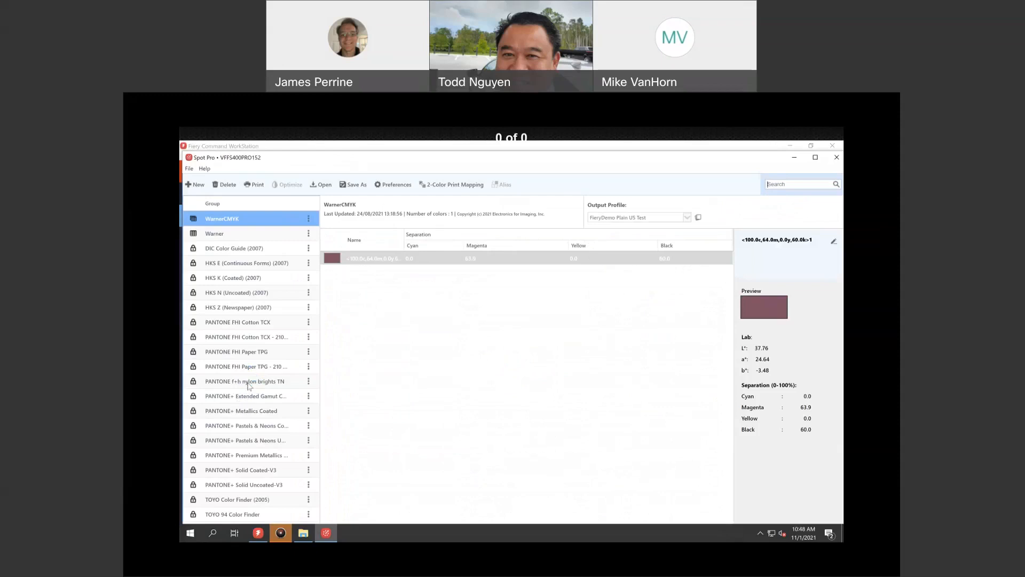
Try to search the spot color libraries for Pantone 28, and dismiss the library caching notice
type("Pantone ")
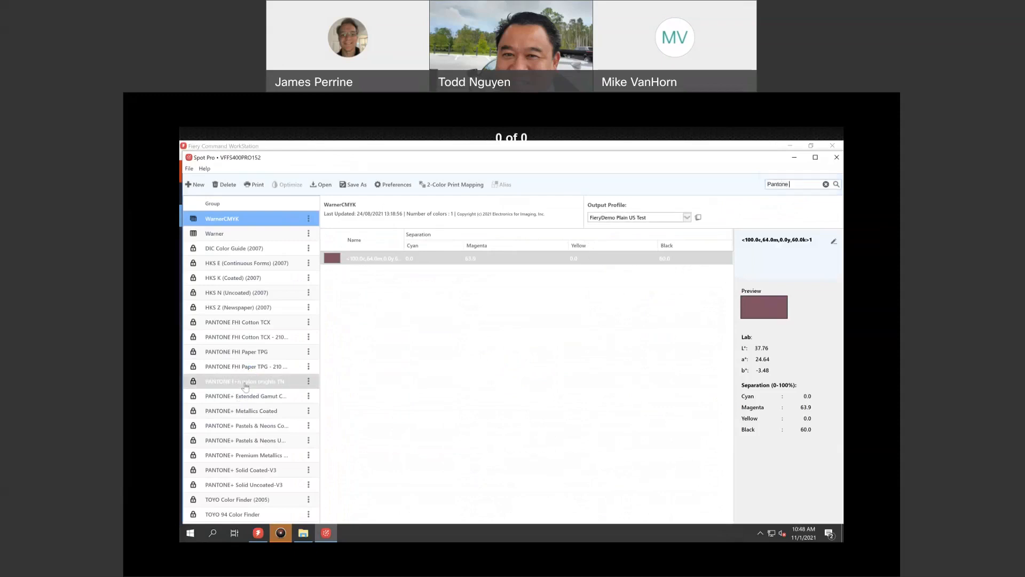
type("278")
key("BackSpace")
key("BackSpace")
type("8")
key("Return")
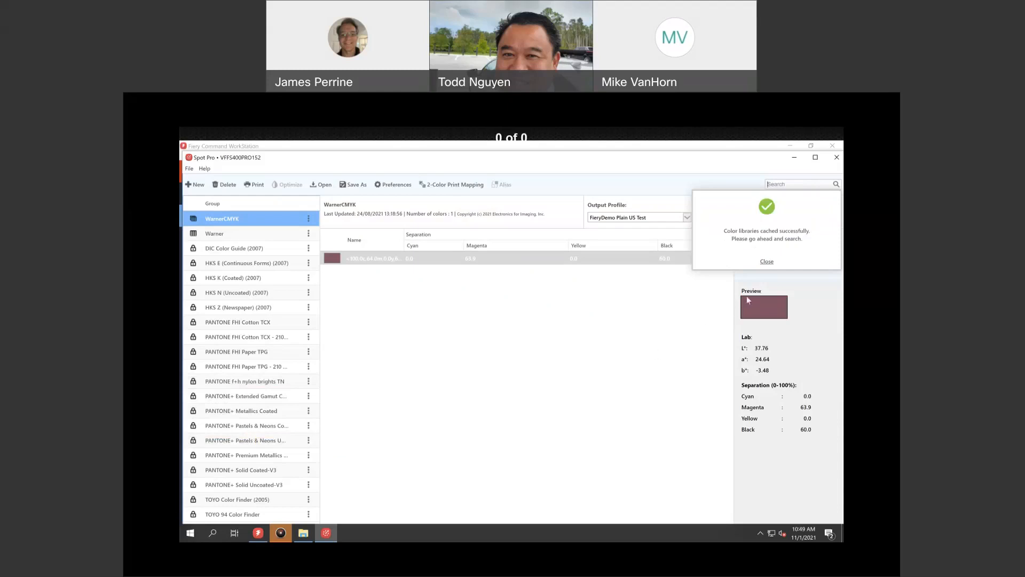
left_click(767, 263)
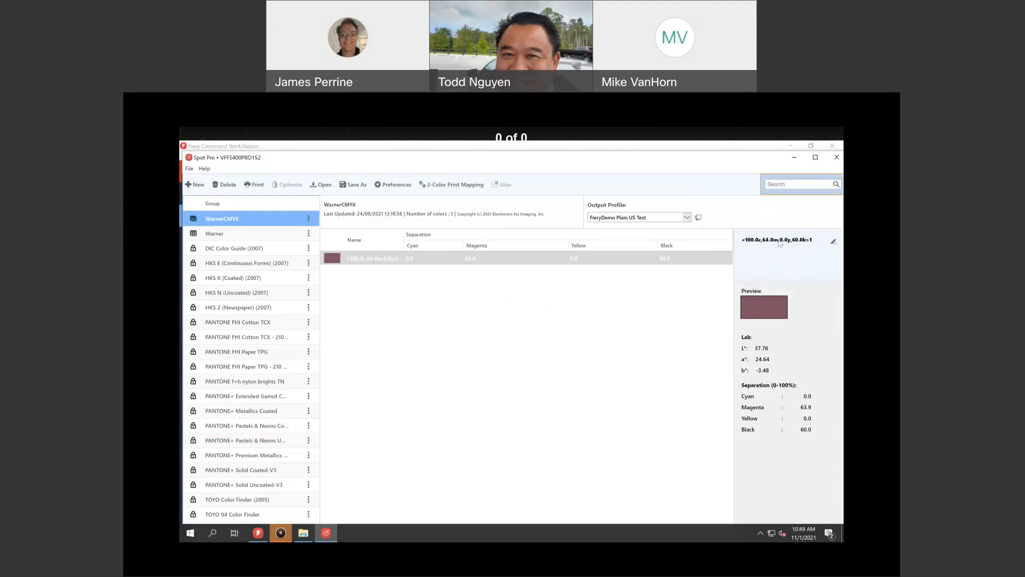
Search the spot color libraries for pantone 287
type("p")
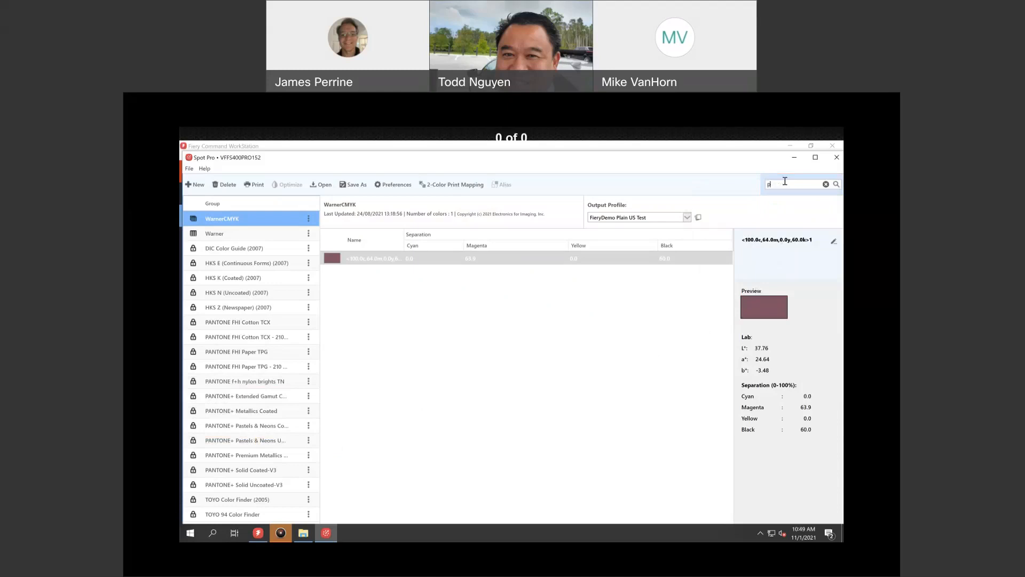
type("antone 287")
key("Return")
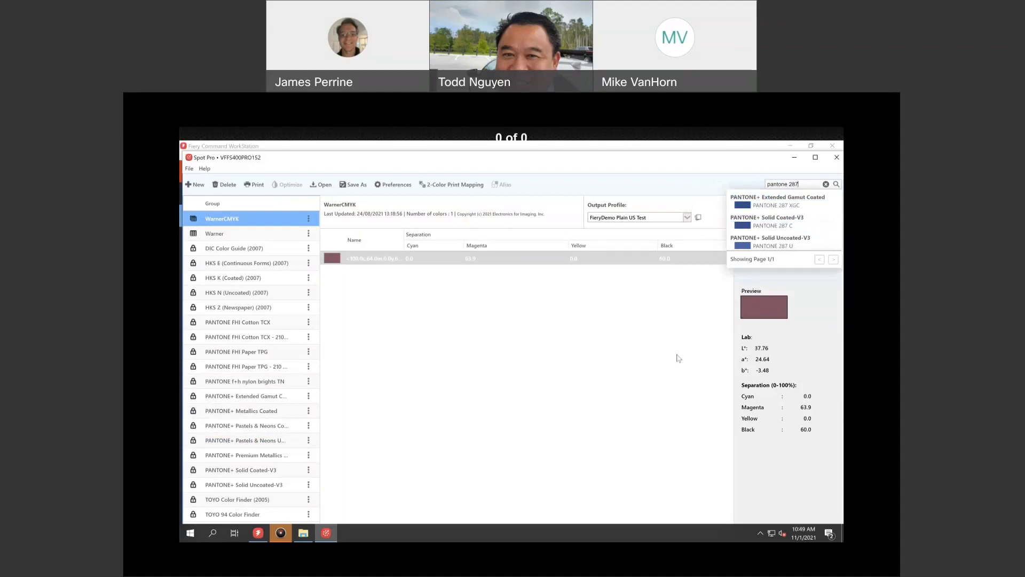
Broaden the color search to pantone 28, look through the matching colors in each library, and close the results
left_click(807, 181)
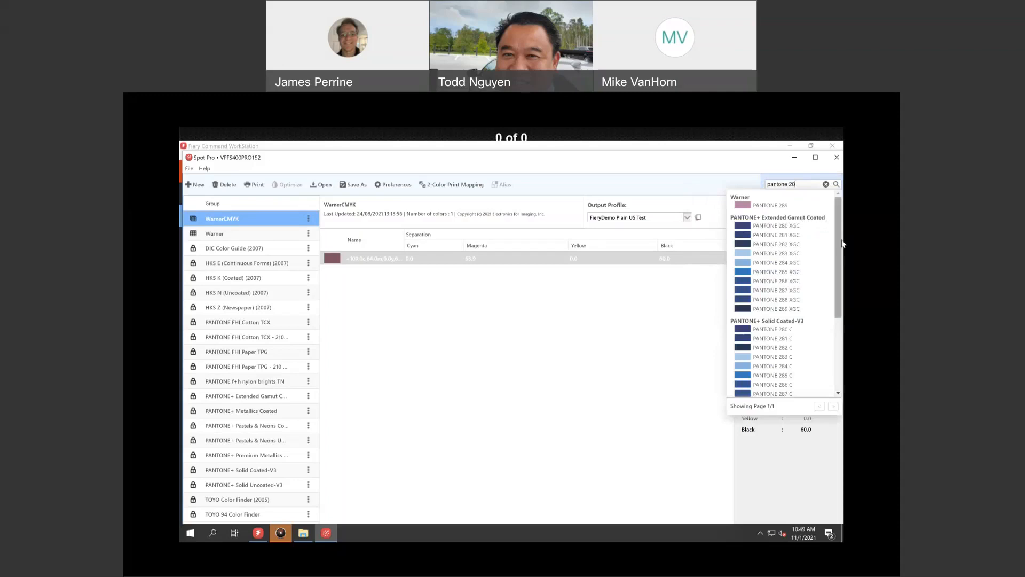
left_click_drag(842, 244, 834, 355)
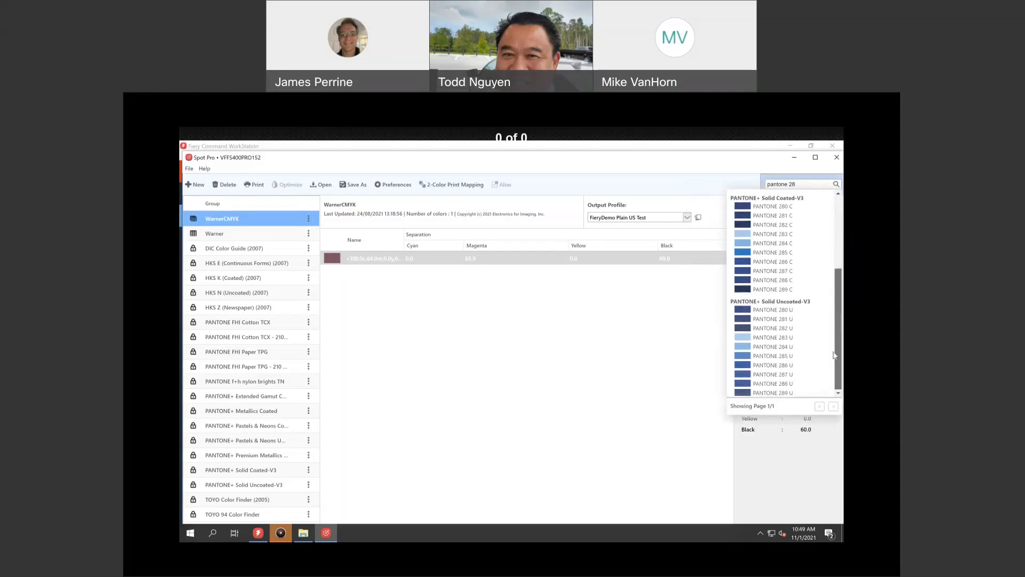
left_click_drag(835, 304, 840, 232)
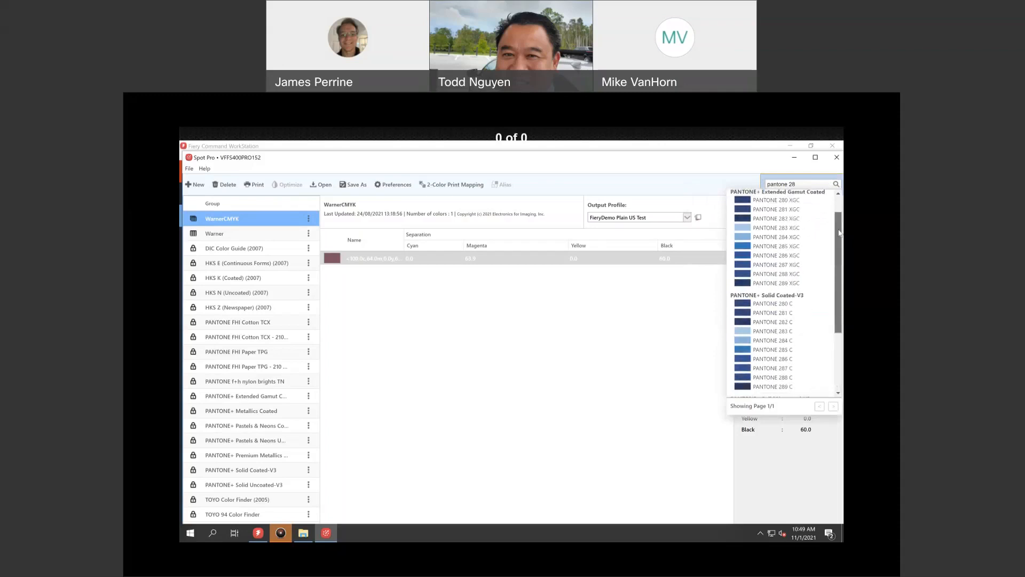
left_click(660, 334)
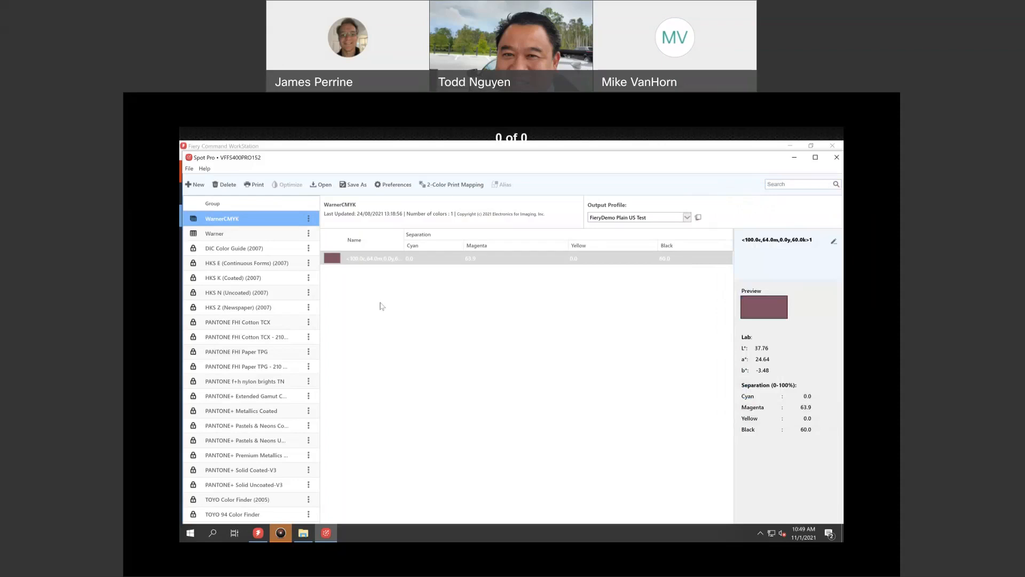
Open the WarnerCMYK color's definition, and view the available table columns for the DIC Color Guide (2007) group
left_click(835, 243)
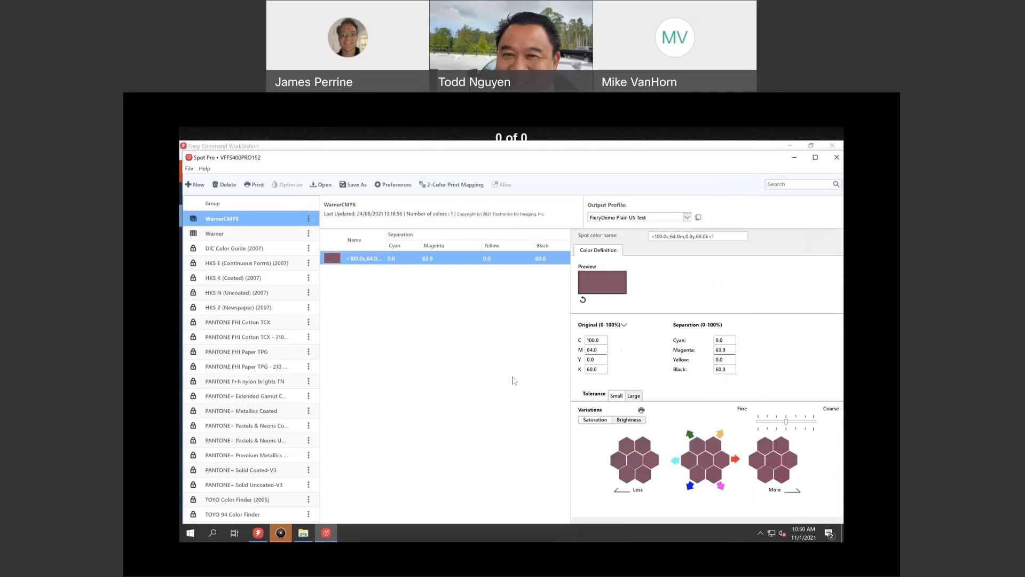
left_click(225, 251)
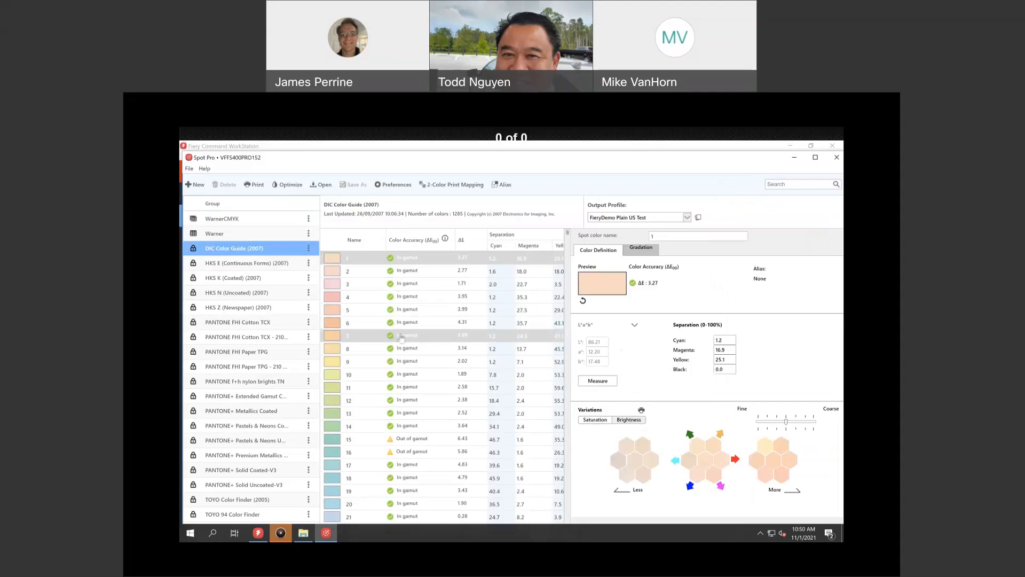
right_click(468, 244)
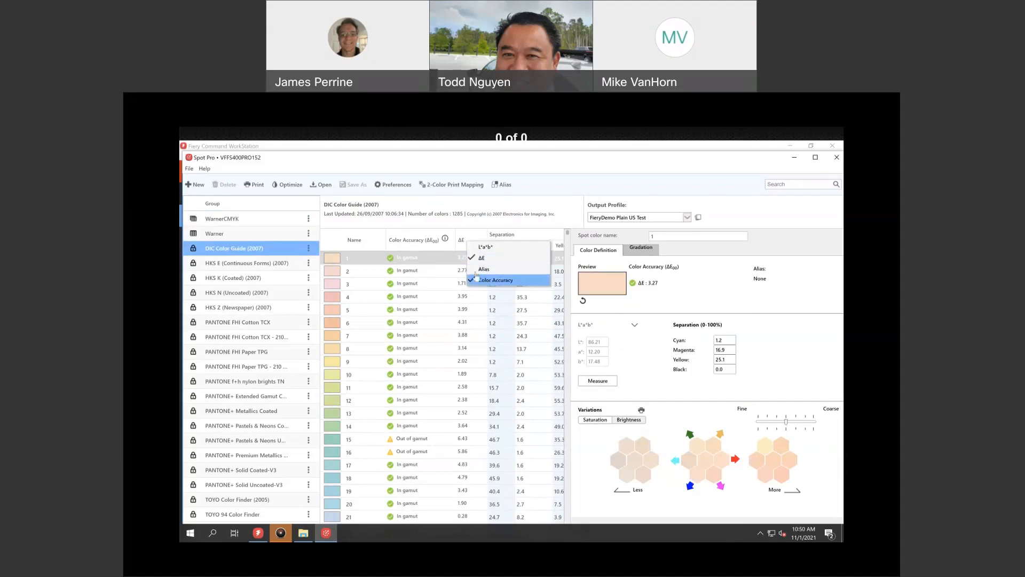
left_click(466, 244)
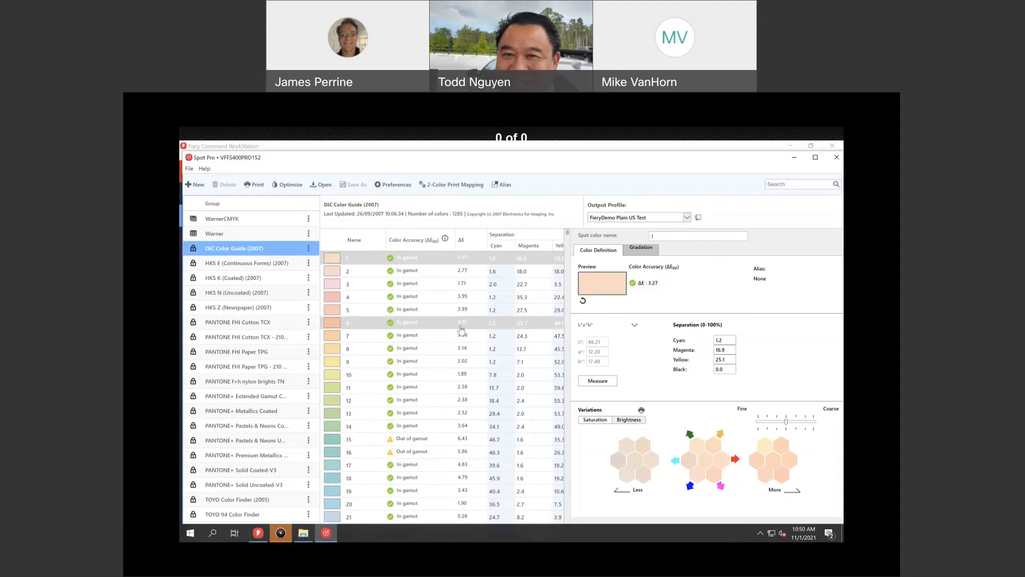
Compare the color accuracy and definitions of DIC colors 2, 10 and 15
left_click(404, 274)
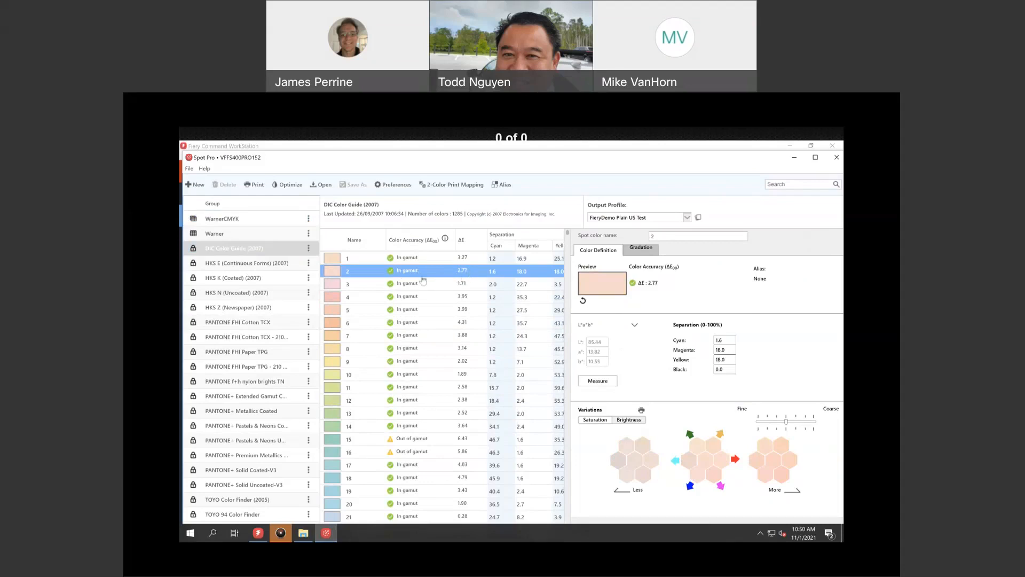
left_click(418, 439)
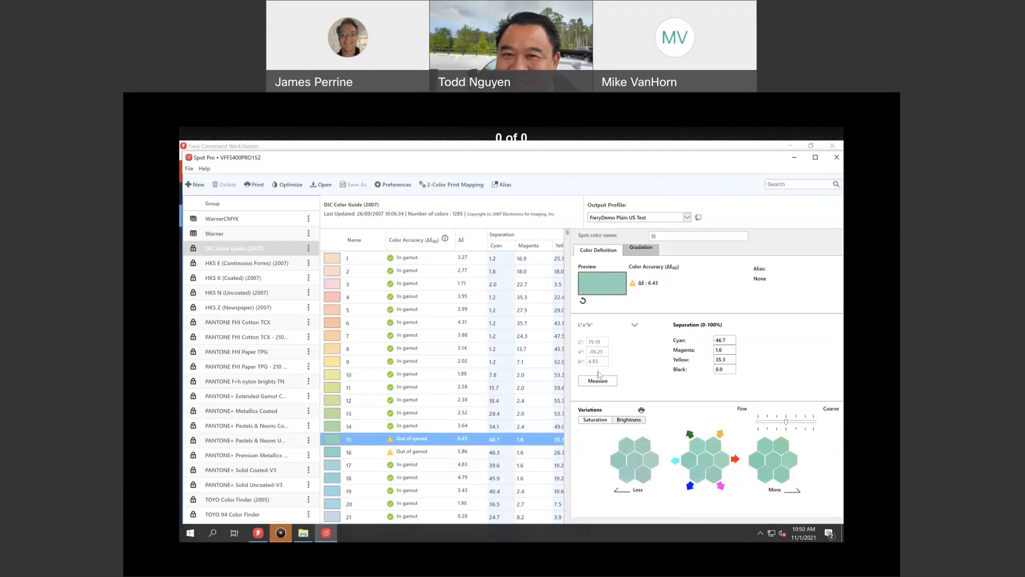
left_click(425, 378)
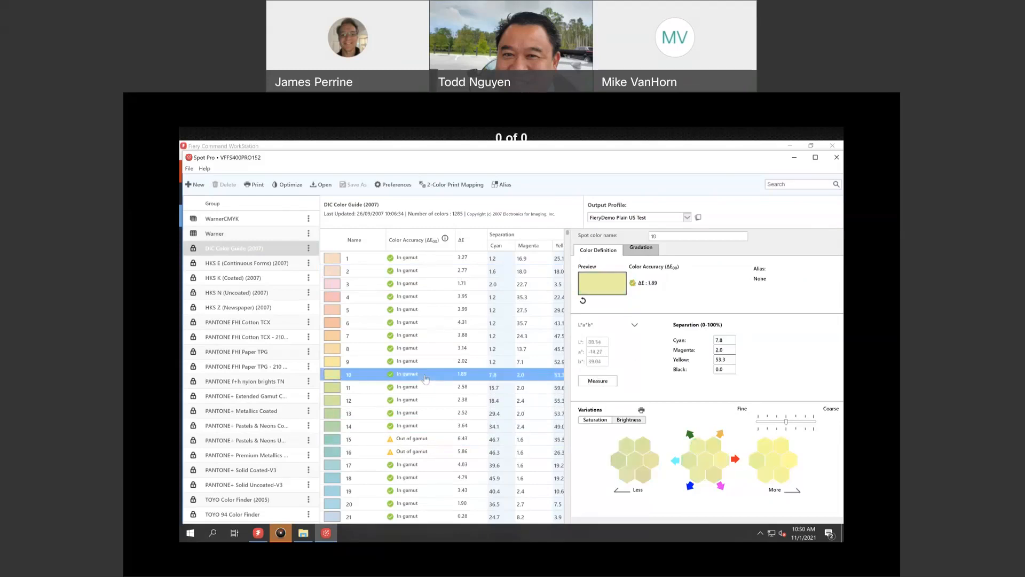
left_click(401, 440)
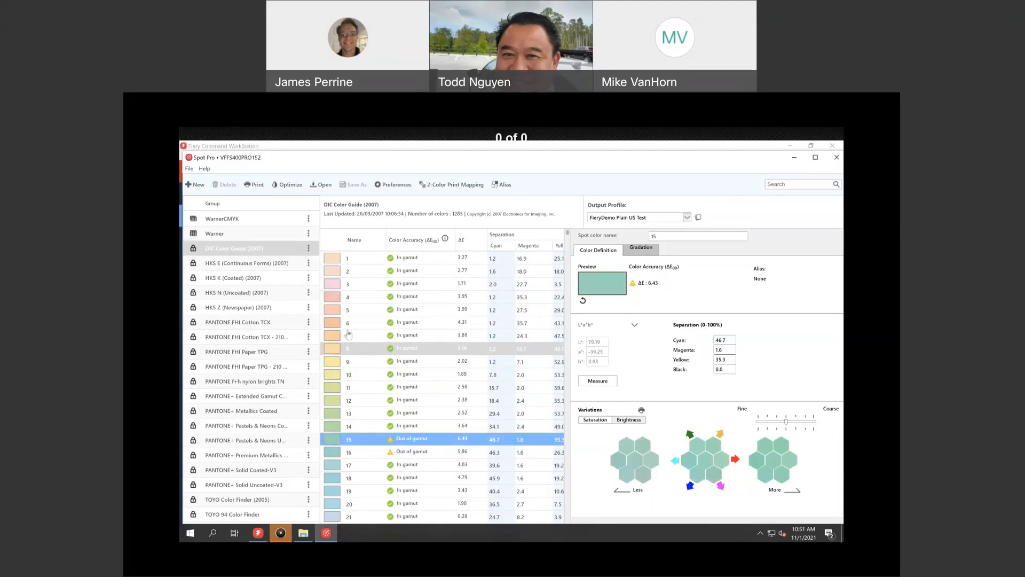
Start optimizing selected colors only for DIC color 15, look at the measuring instrument choices, and cancel before printing patches
left_click(290, 185)
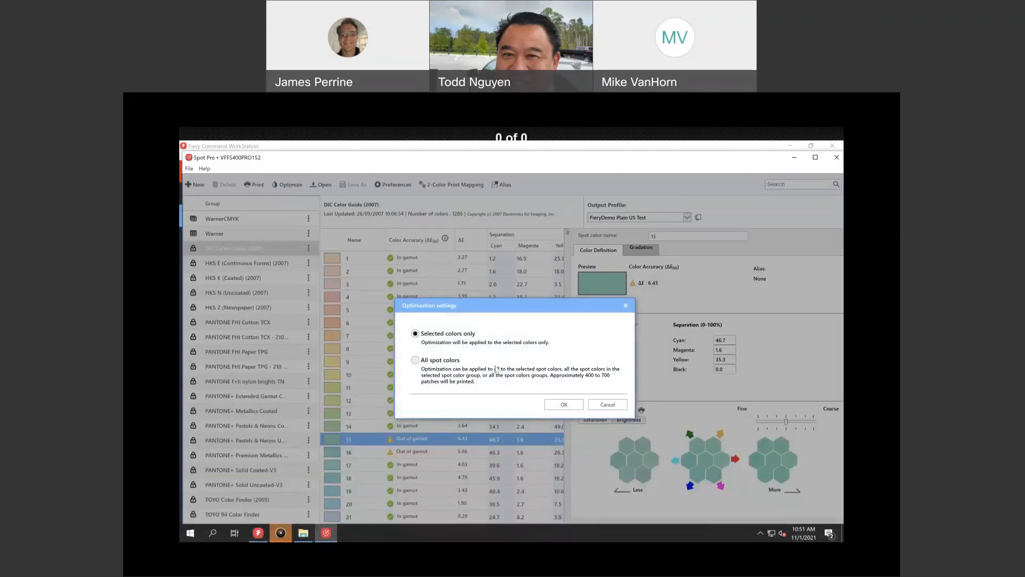
left_click(562, 406)
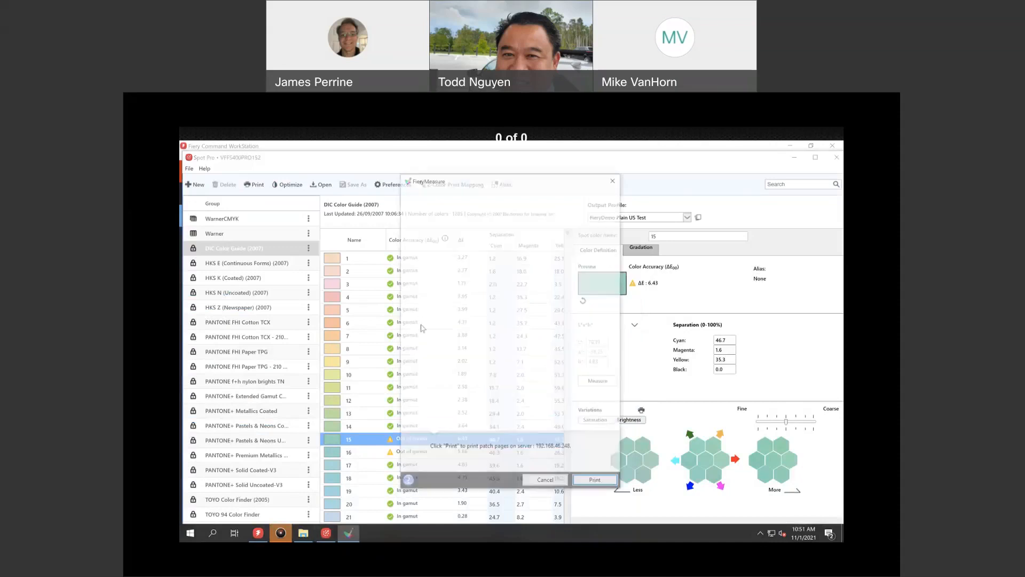
left_click(528, 228)
left_click(529, 228)
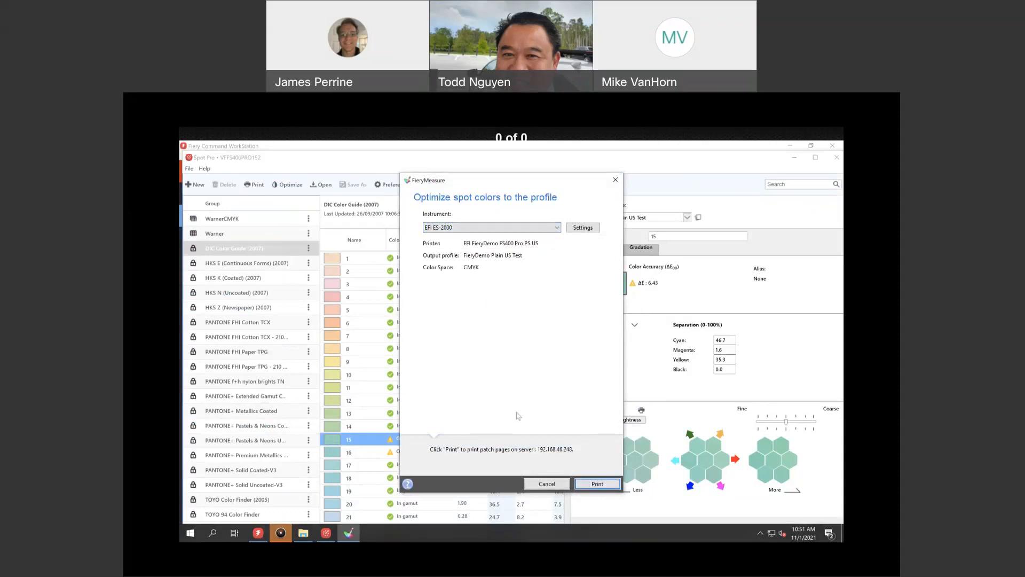
left_click(528, 485)
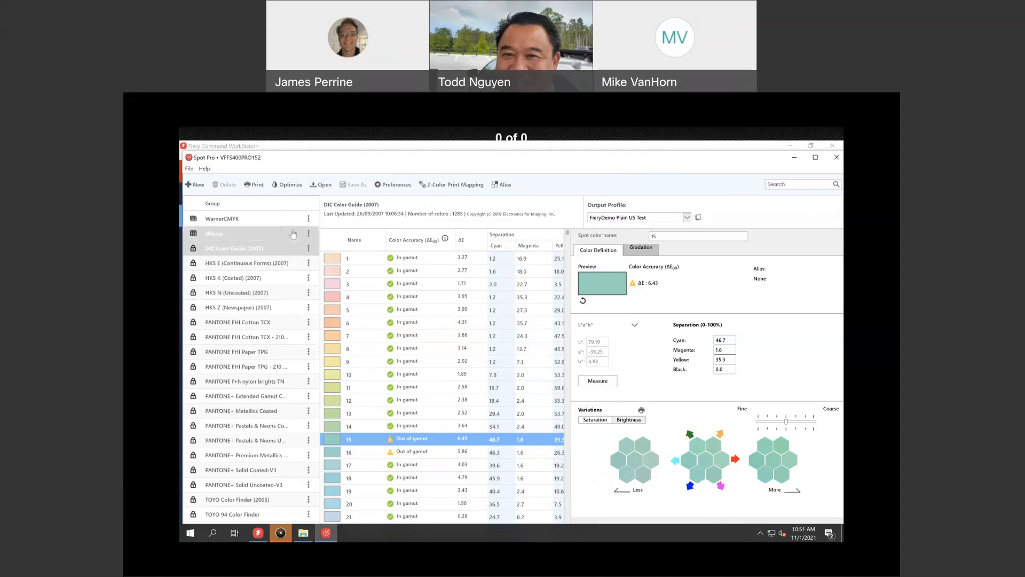
Open the spot color swatch book print settings despite the calibration warning, review the customer name field, and cancel
left_click(258, 192)
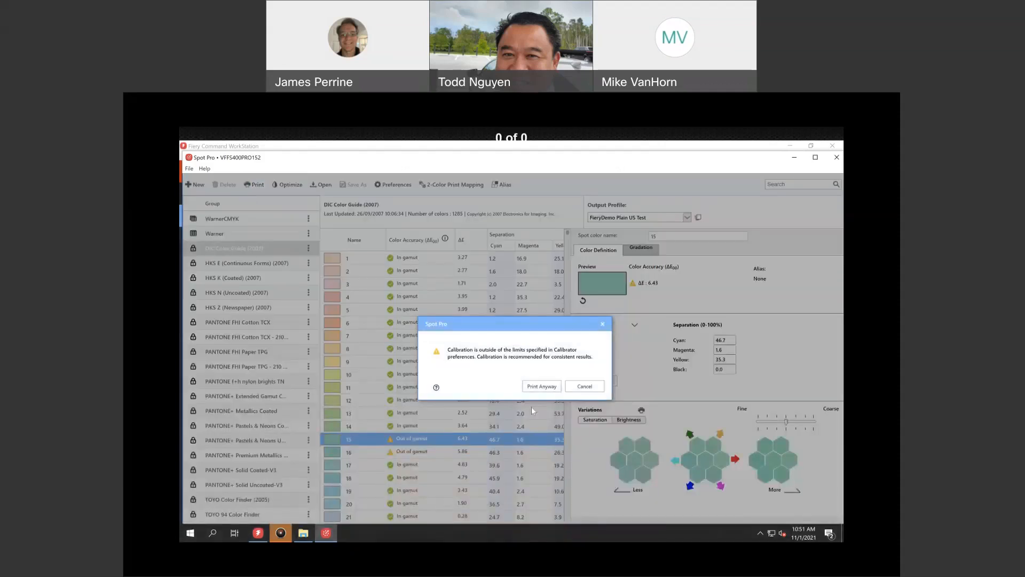
left_click(544, 388)
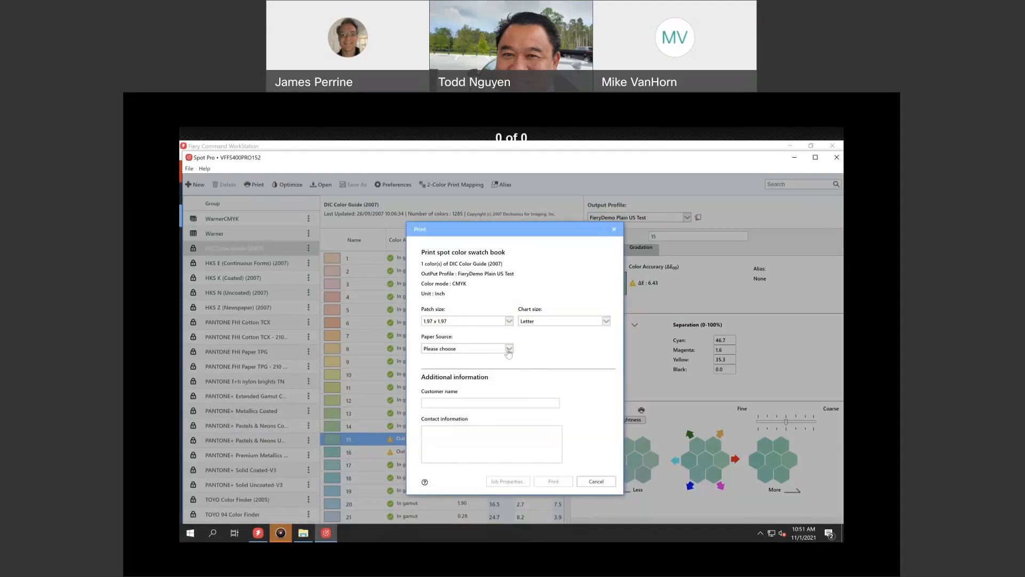
left_click(455, 402)
left_click(590, 481)
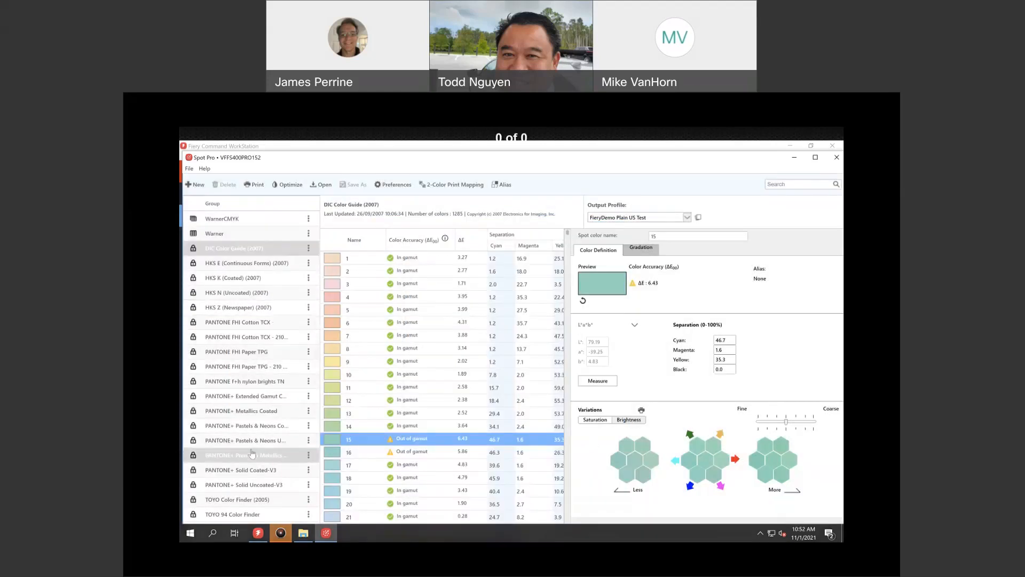
Try applying color changes for HKS K (Coated) (2007) color 5 to the FieryDemo CMYKG Test (Lab Calibration) profile, and cancel
left_click(232, 279)
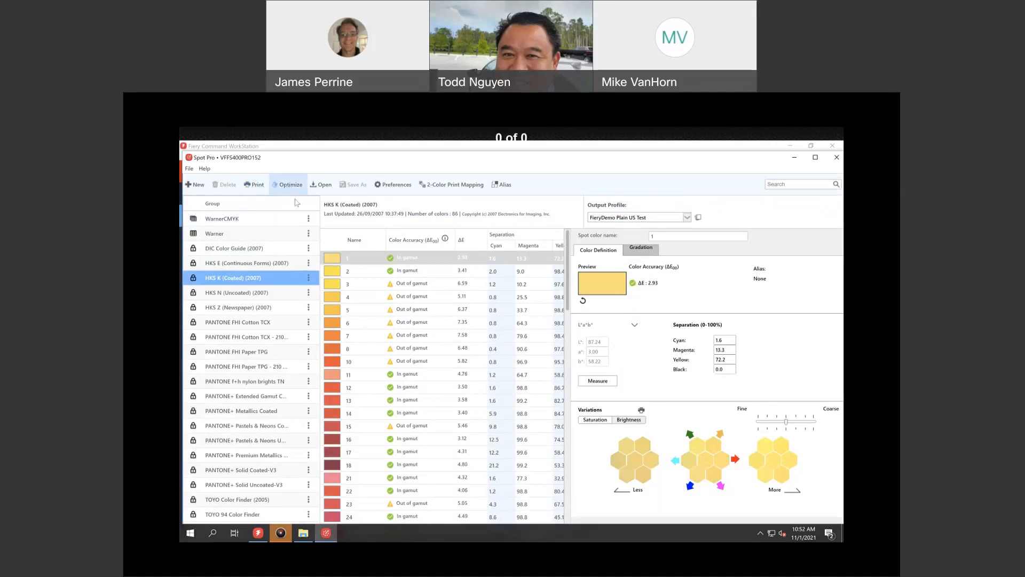
left_click(359, 313)
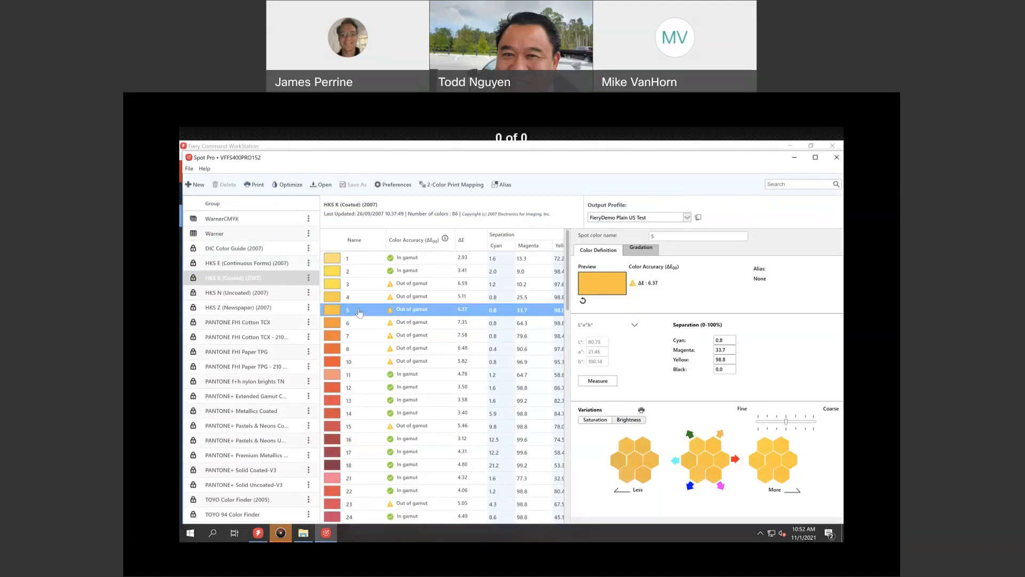
left_click(698, 218)
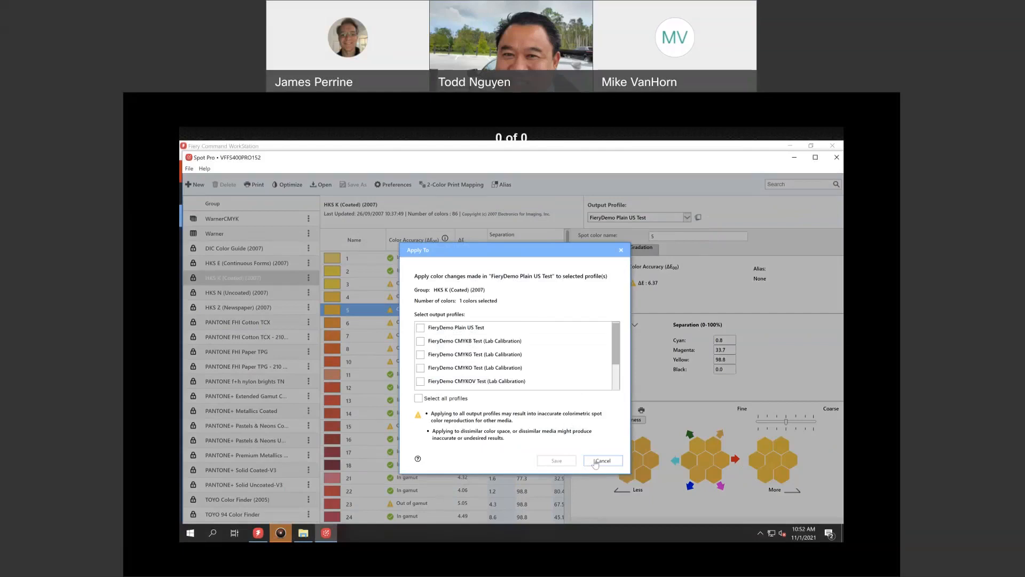
left_click(419, 355)
left_click(420, 342)
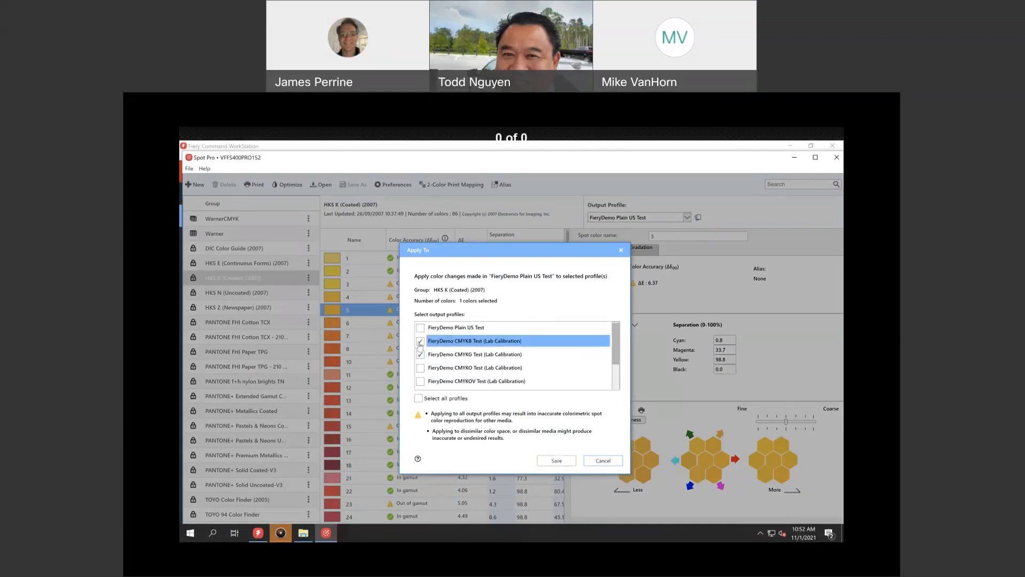
left_click(421, 341)
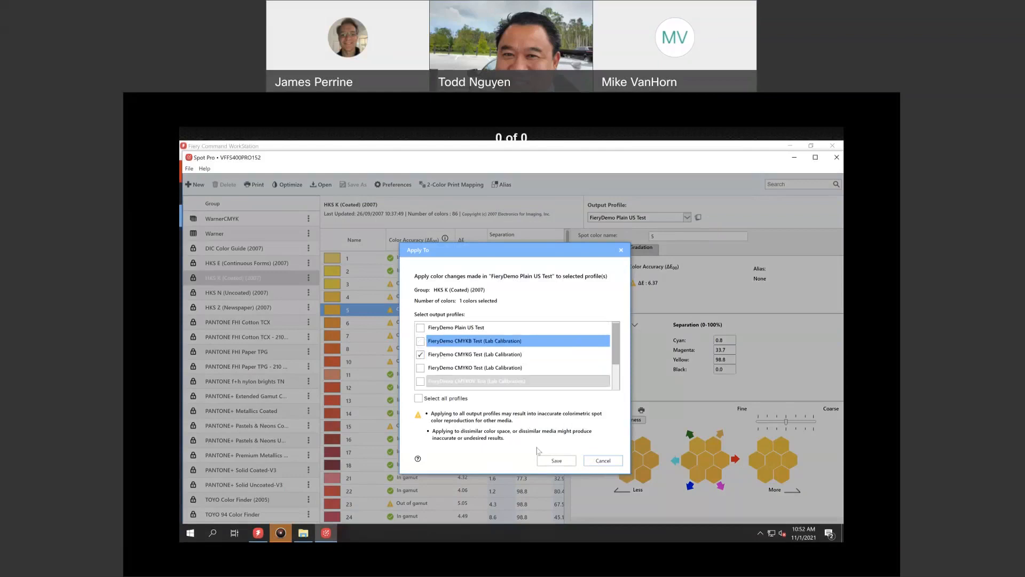
left_click(593, 463)
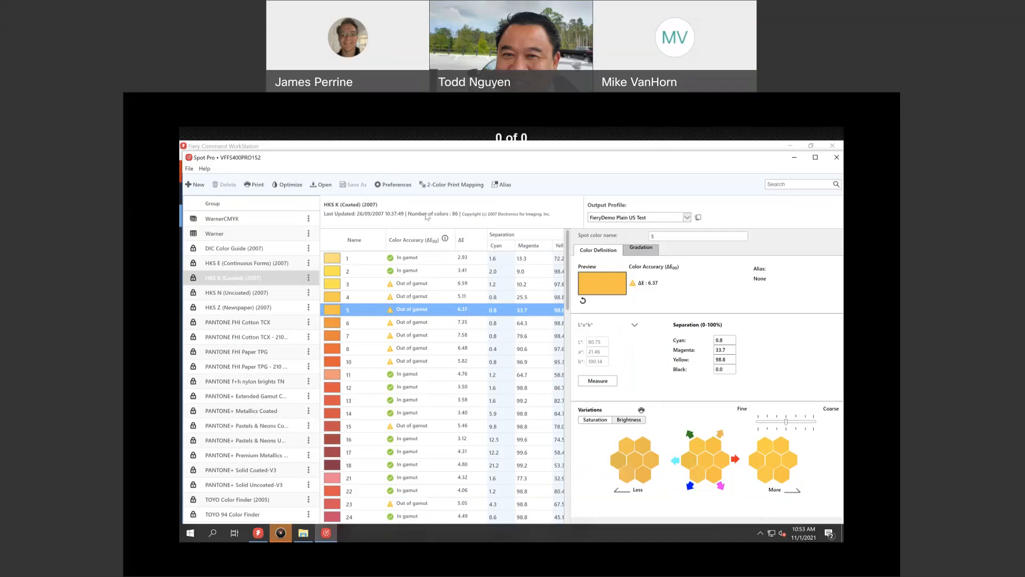
Set the gamut check's ΔE format to dE CIE76, and view the table column options
left_click(405, 187)
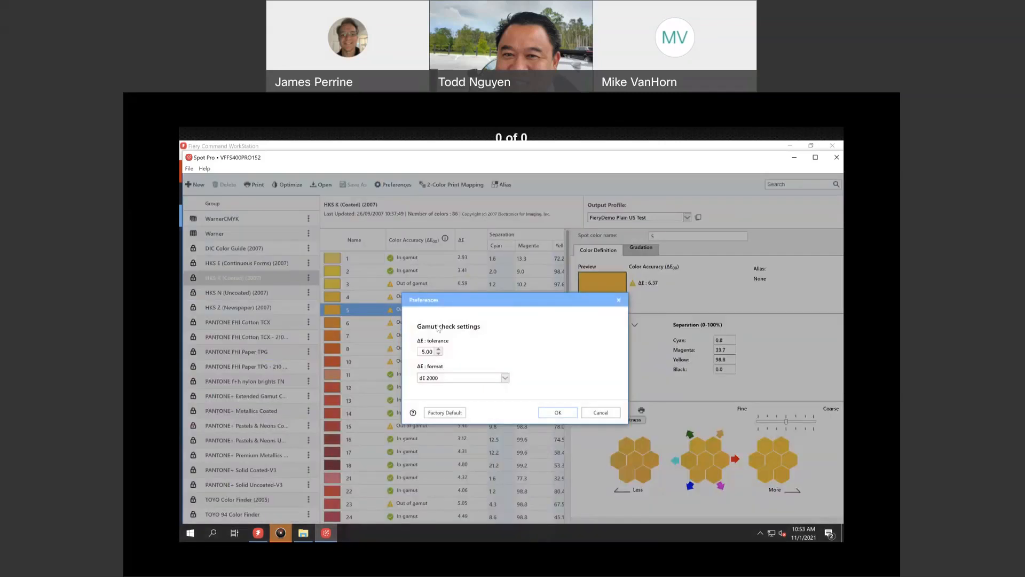
left_click(506, 379)
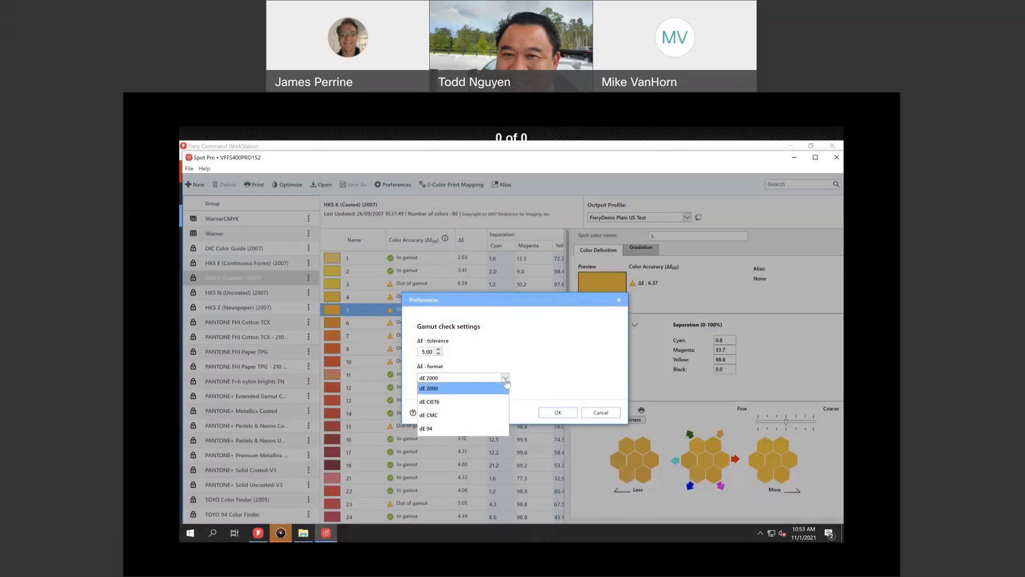
left_click(459, 403)
left_click(558, 416)
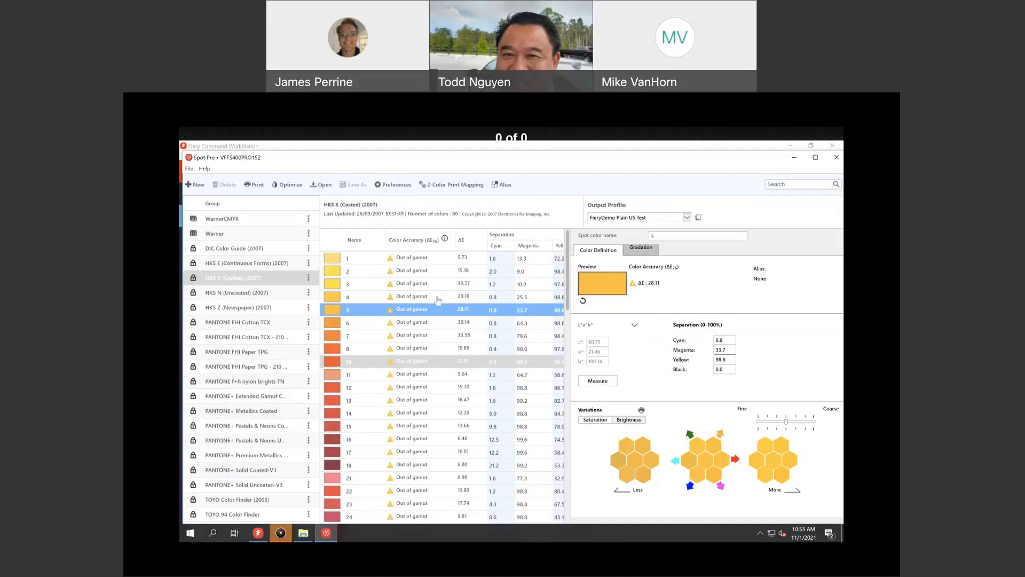
right_click(464, 245)
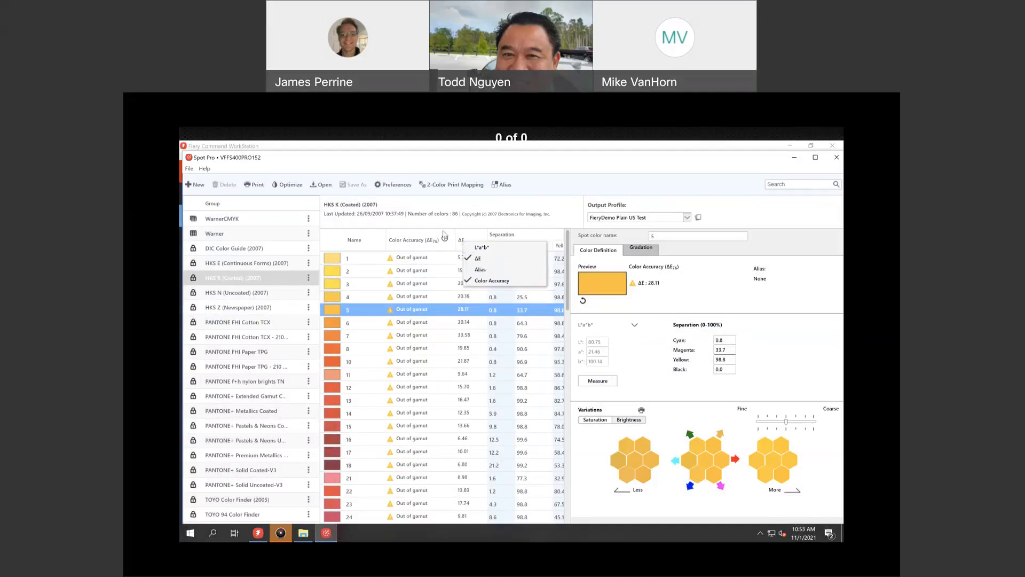
Set the gamut check's ΔE format back to dE 2000
left_click(405, 191)
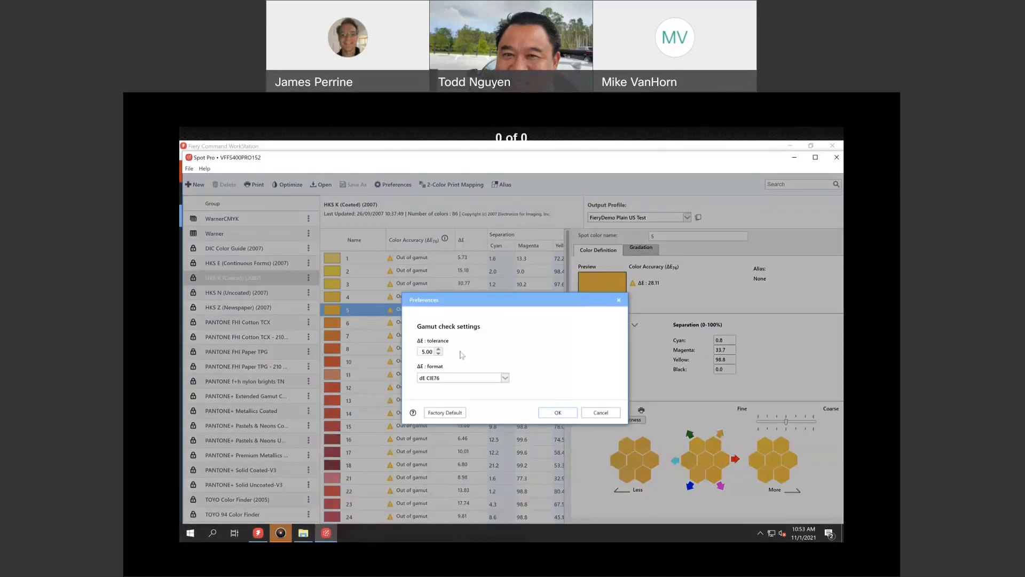
left_click(505, 379)
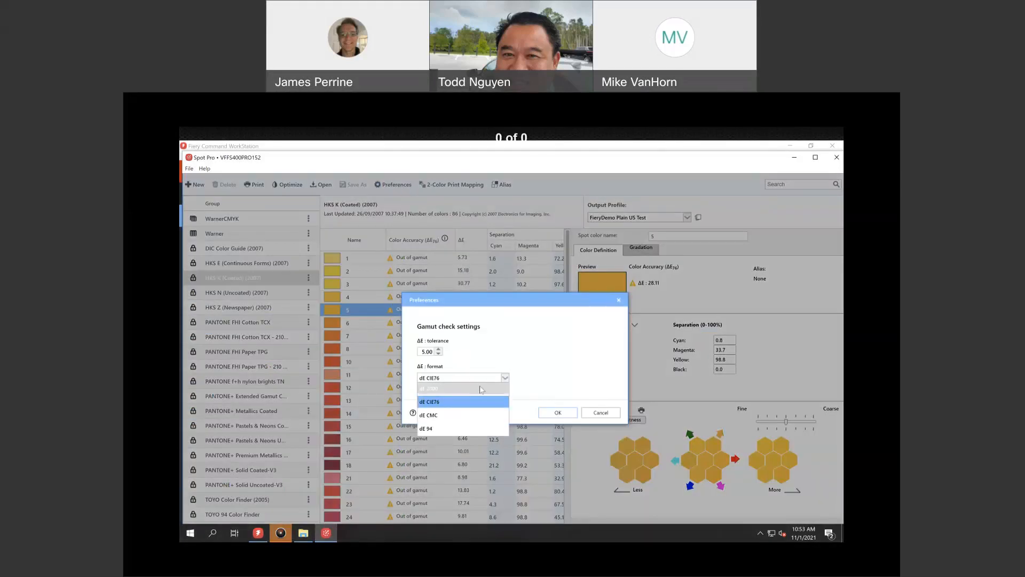
left_click(477, 388)
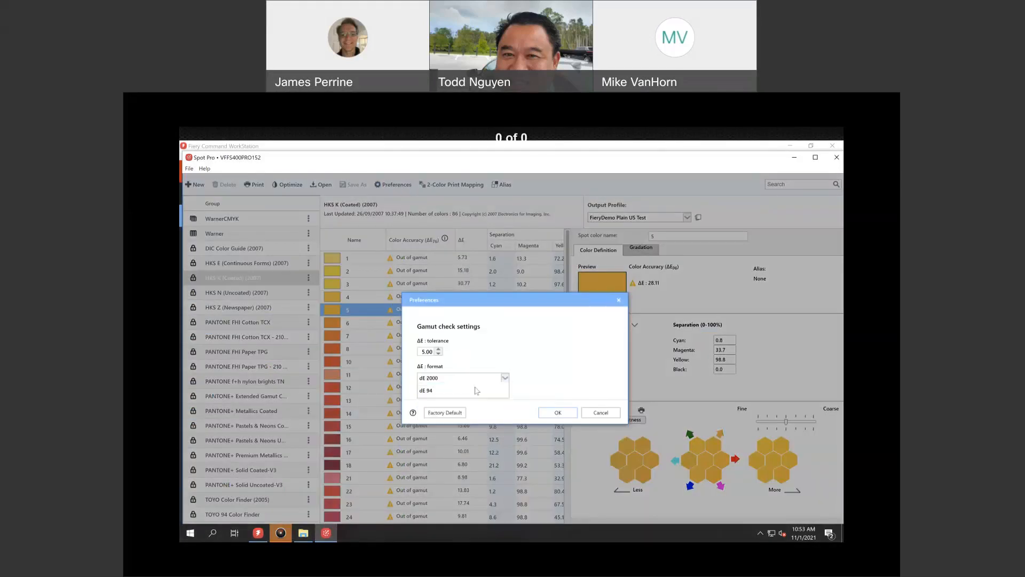
left_click(551, 417)
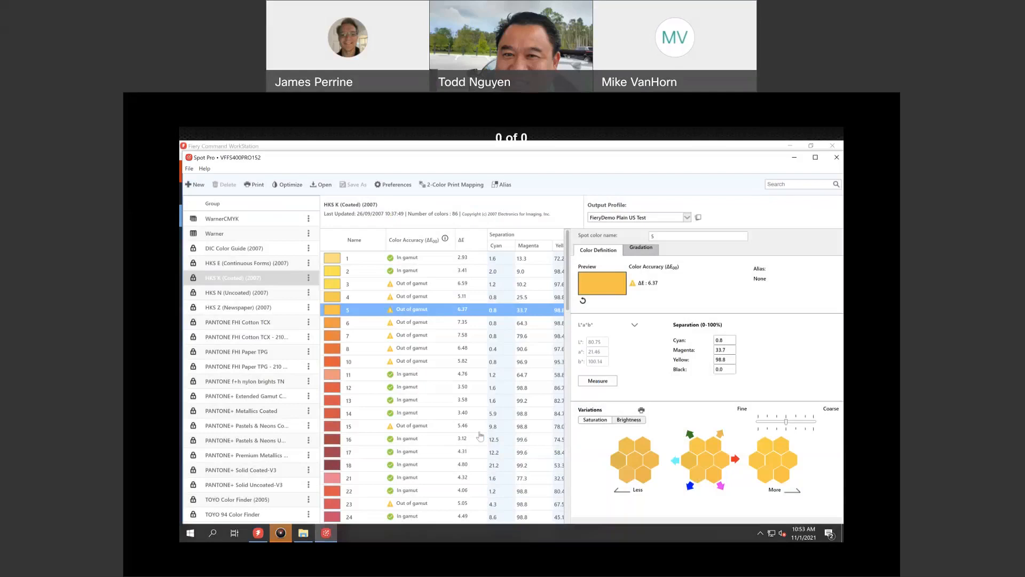
Open the naming dialog for a new spot color group, and cancel it
left_click(201, 187)
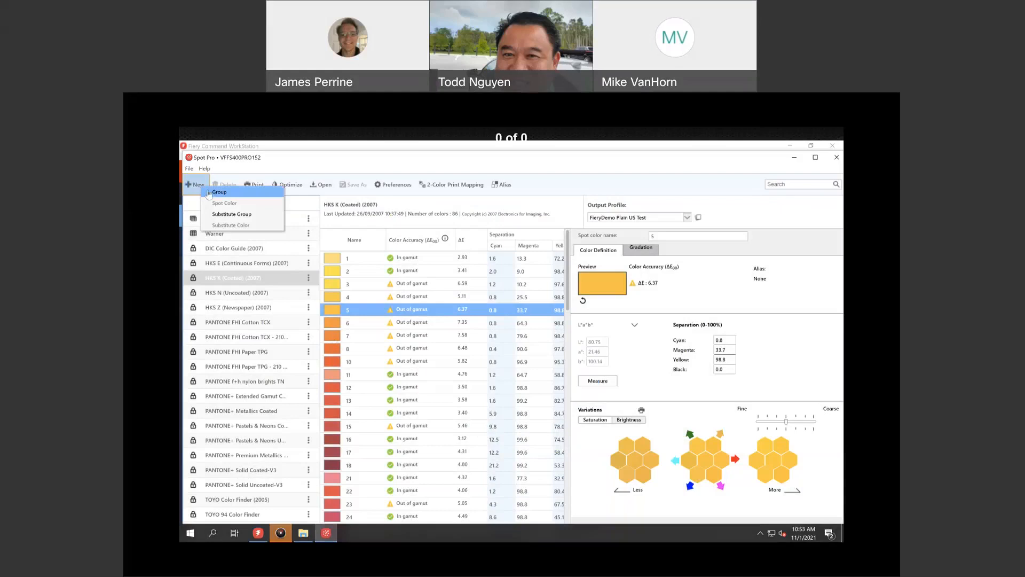
left_click(218, 192)
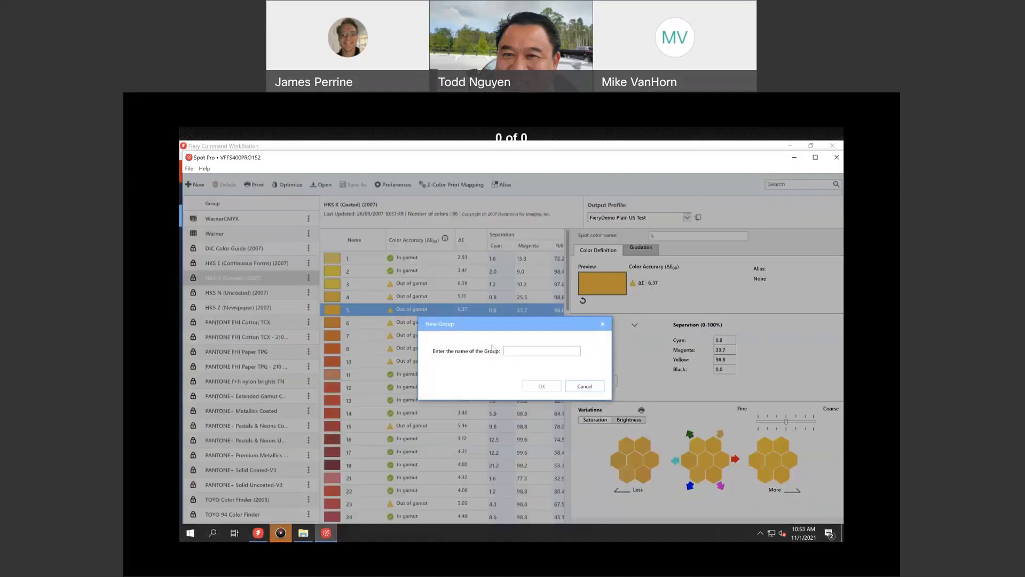
left_click(583, 386)
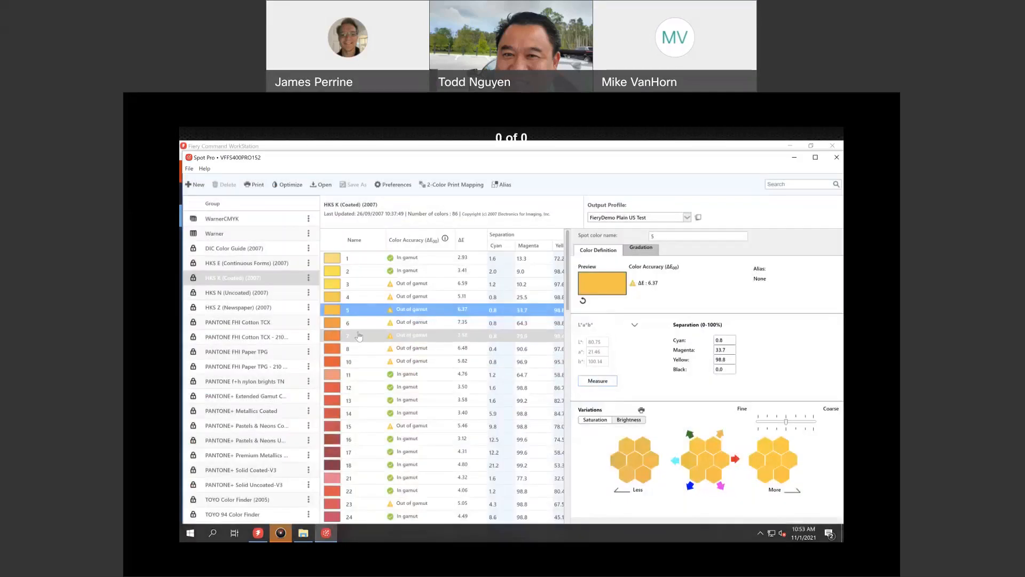
Show the Warner group and examine the L*a*b* values of PANTONE 289
left_click(229, 235)
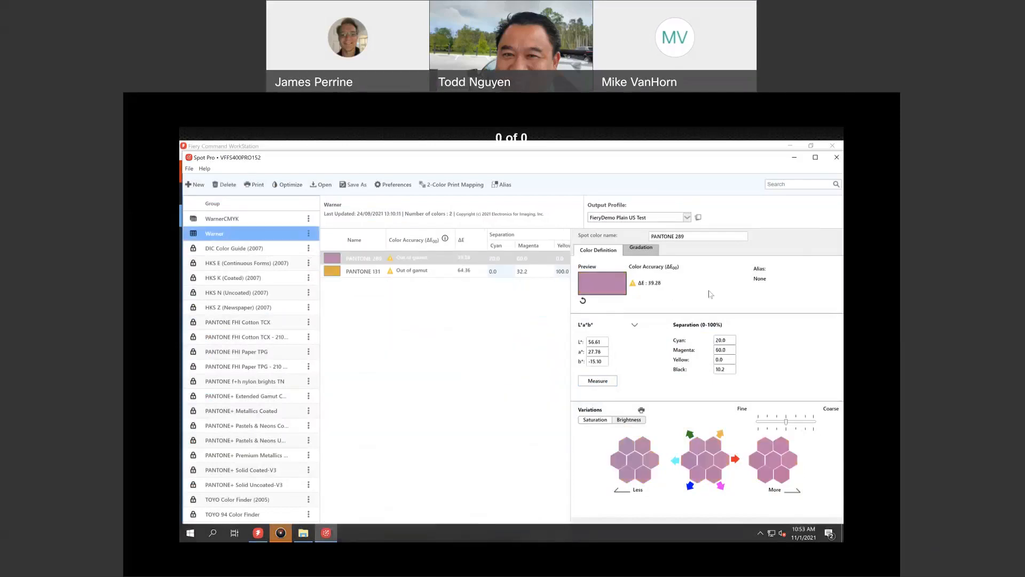
left_click_drag(602, 342, 584, 365)
left_click(634, 353)
Open the spot color alias settings, review the original color field, and close them
left_click(502, 186)
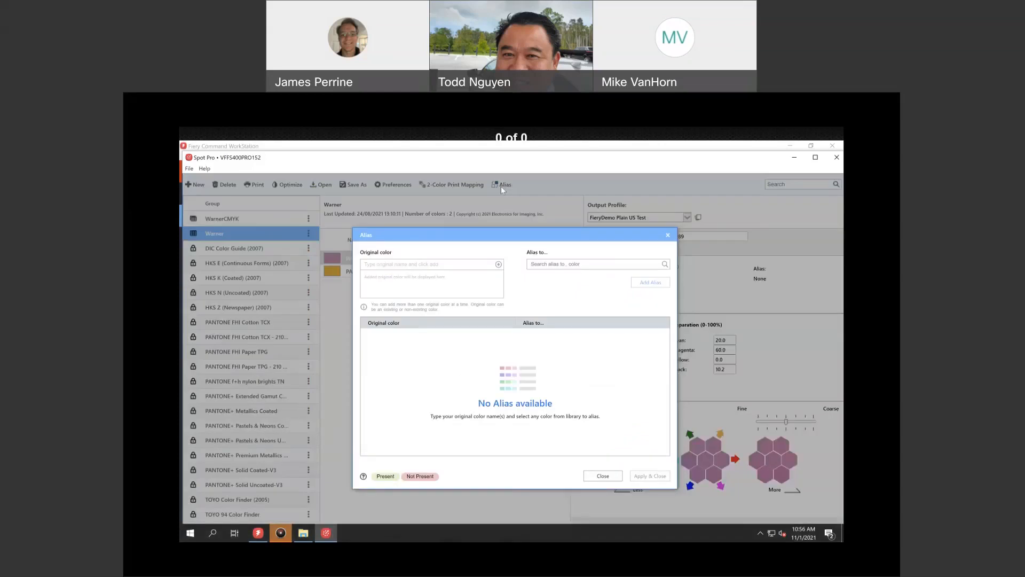
left_click(401, 268)
left_click(601, 475)
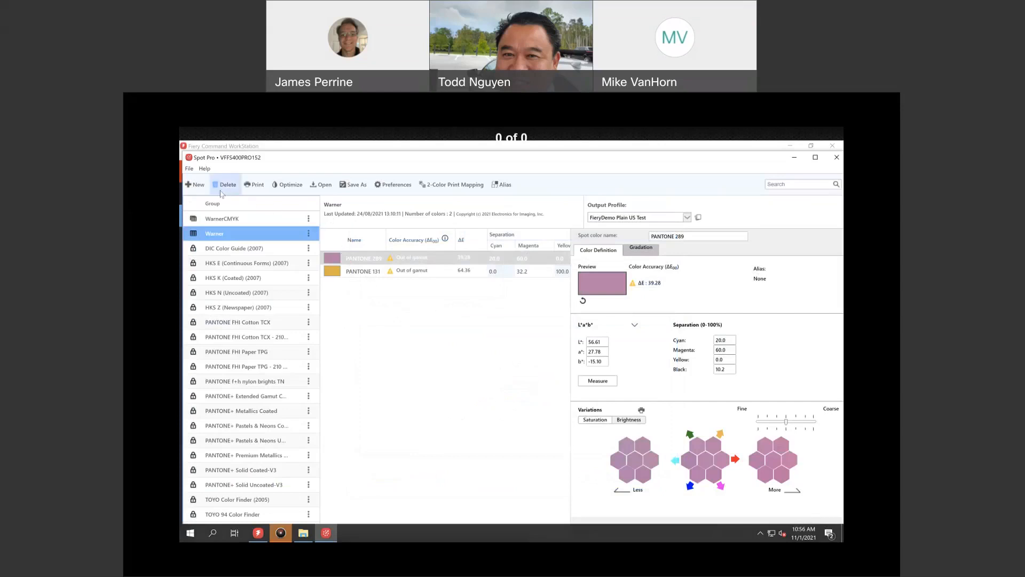
Open the save options for exporting the Warner group as a CXF file, and cancel the export
left_click(189, 169)
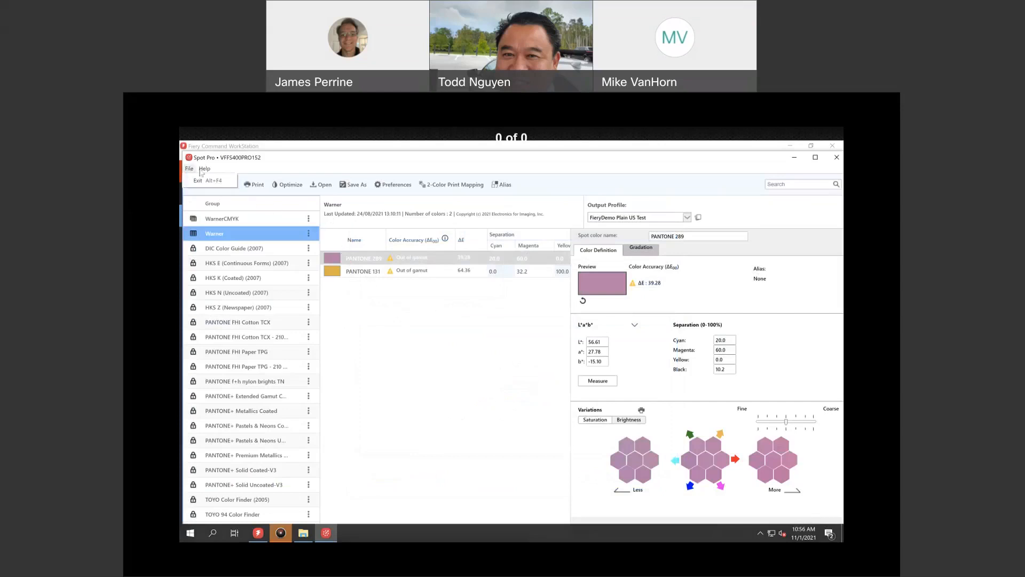
left_click(405, 376)
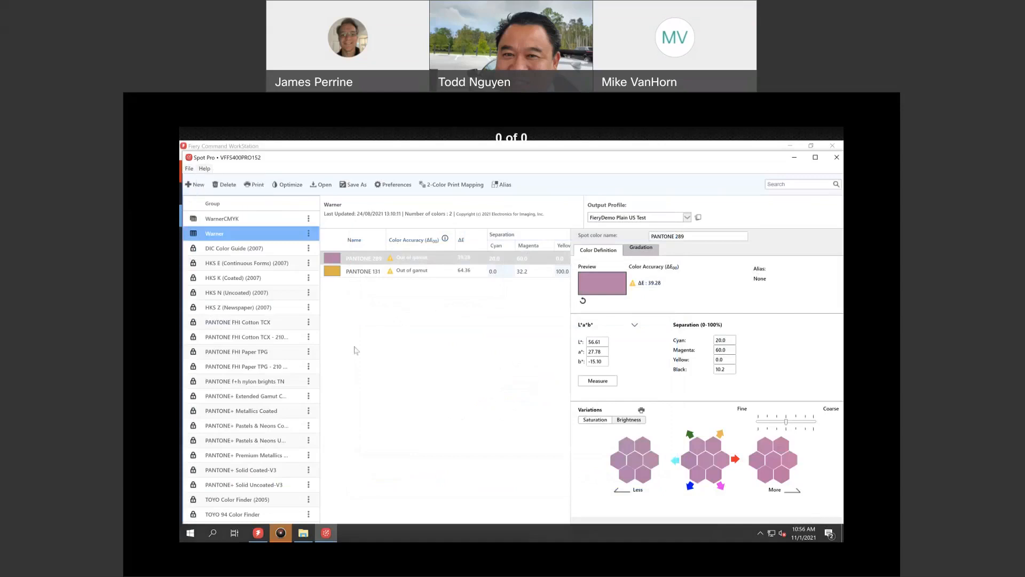
left_click(348, 187)
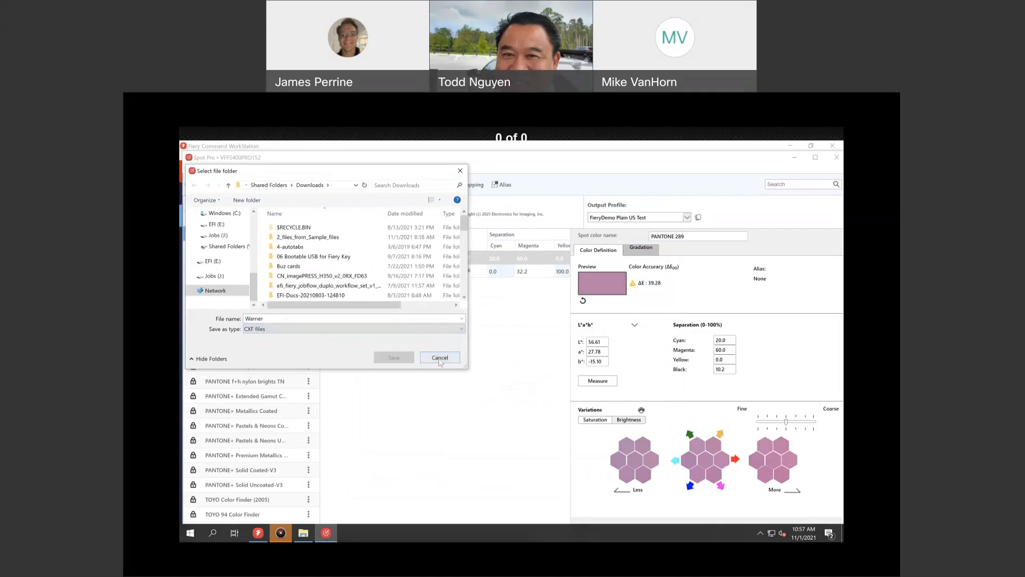
left_click(440, 358)
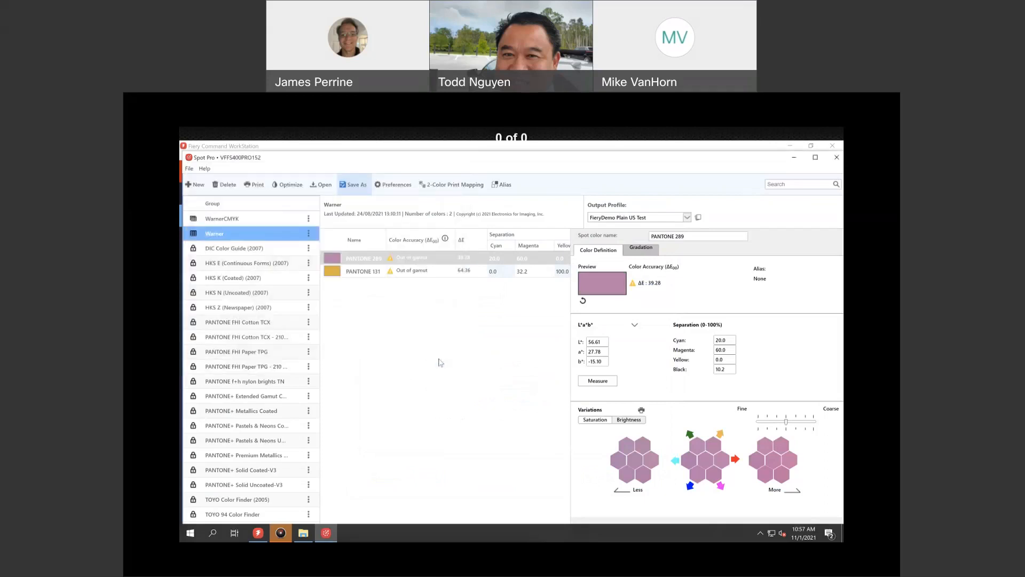